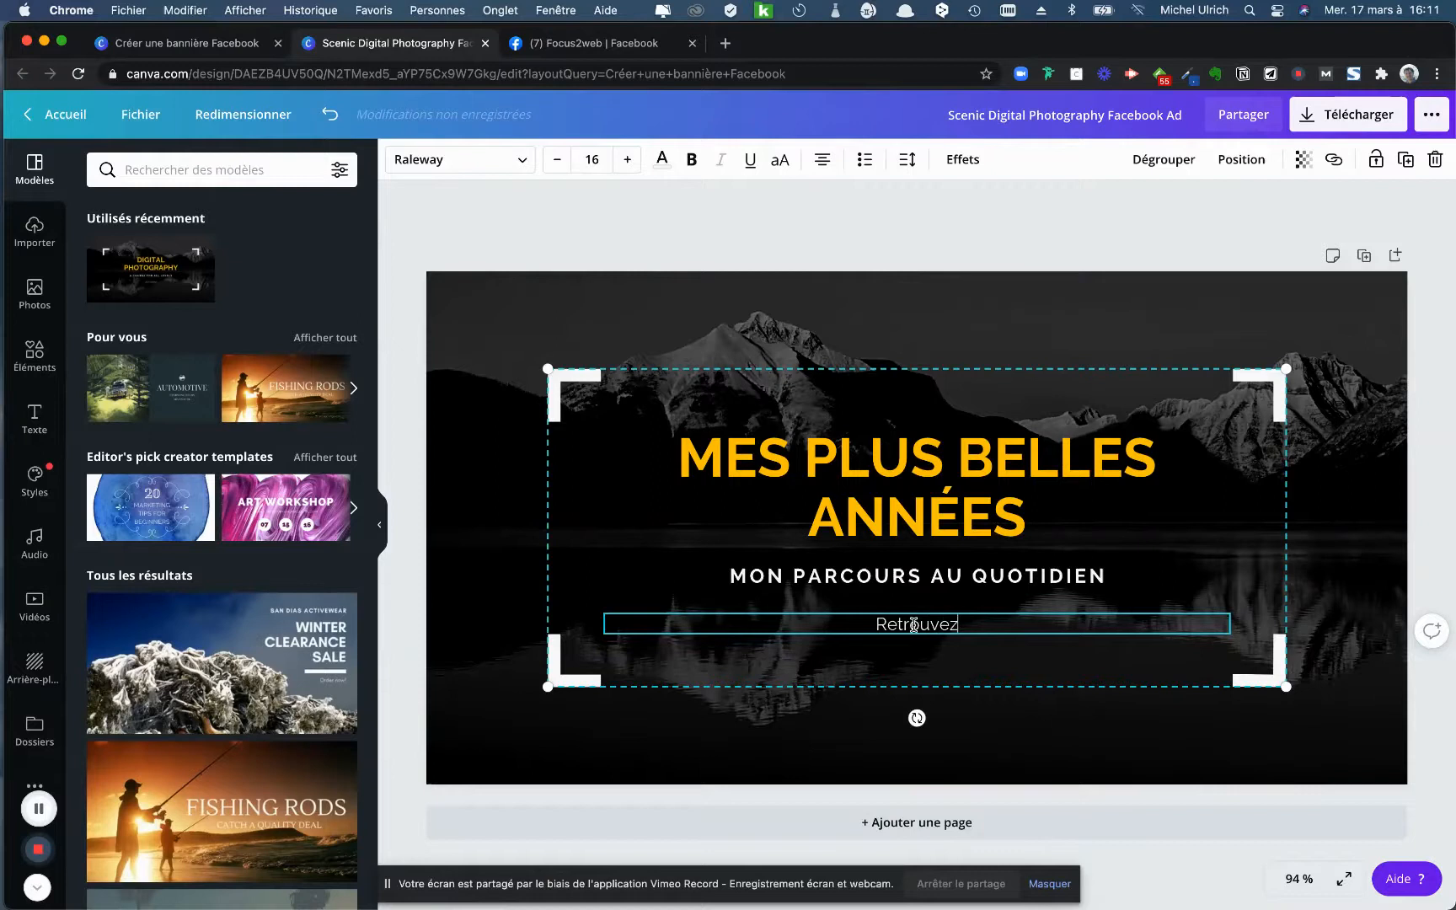
# - Complete the tagline text so it reads "Retrouvez-moi sur mon blog..."
pyautogui.write('mon blog.')
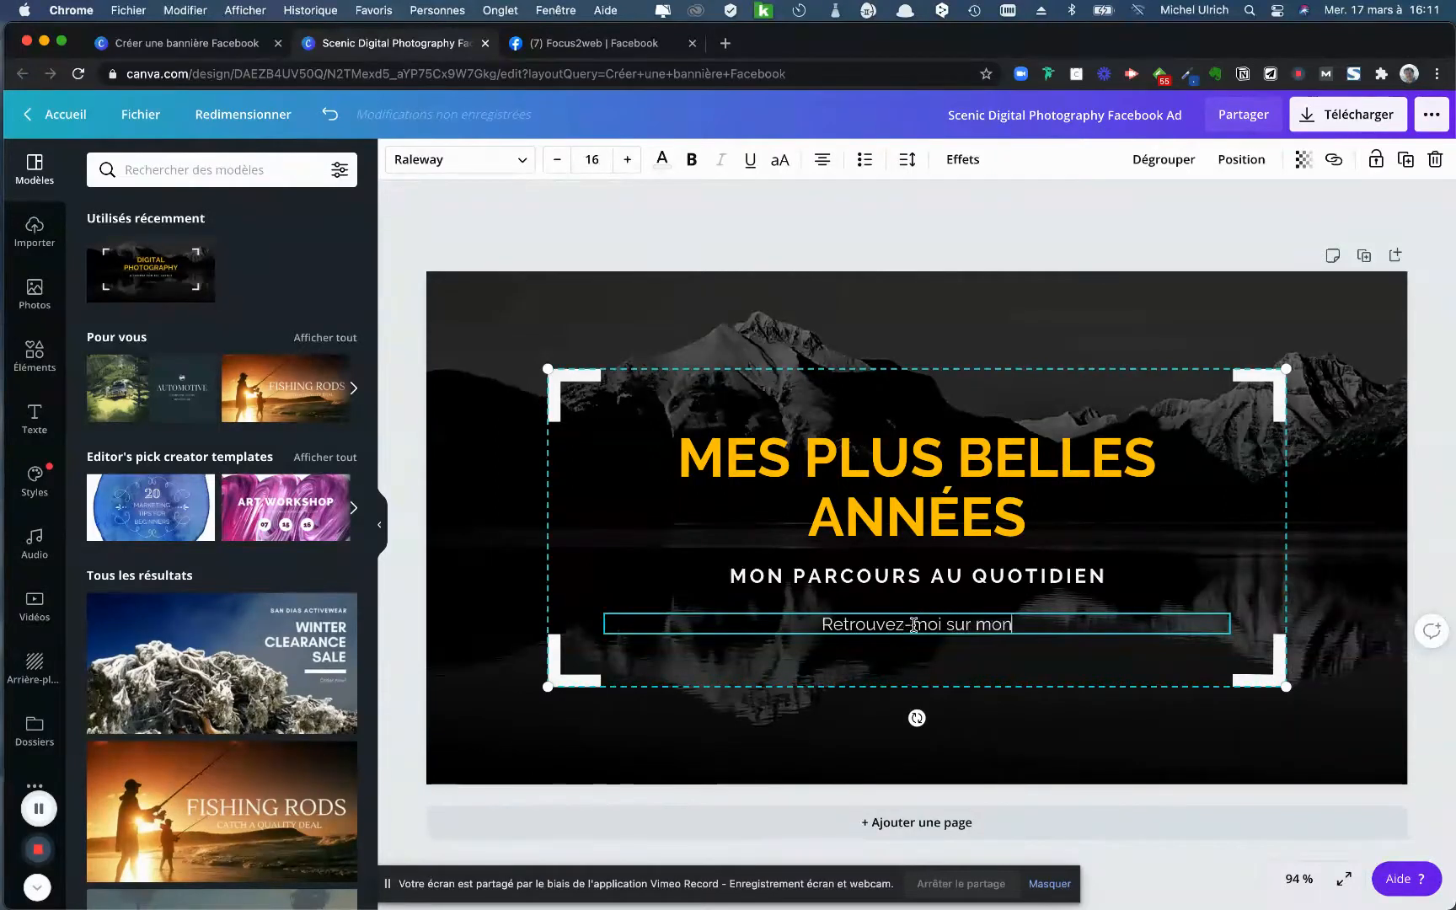
pyautogui.write('..')
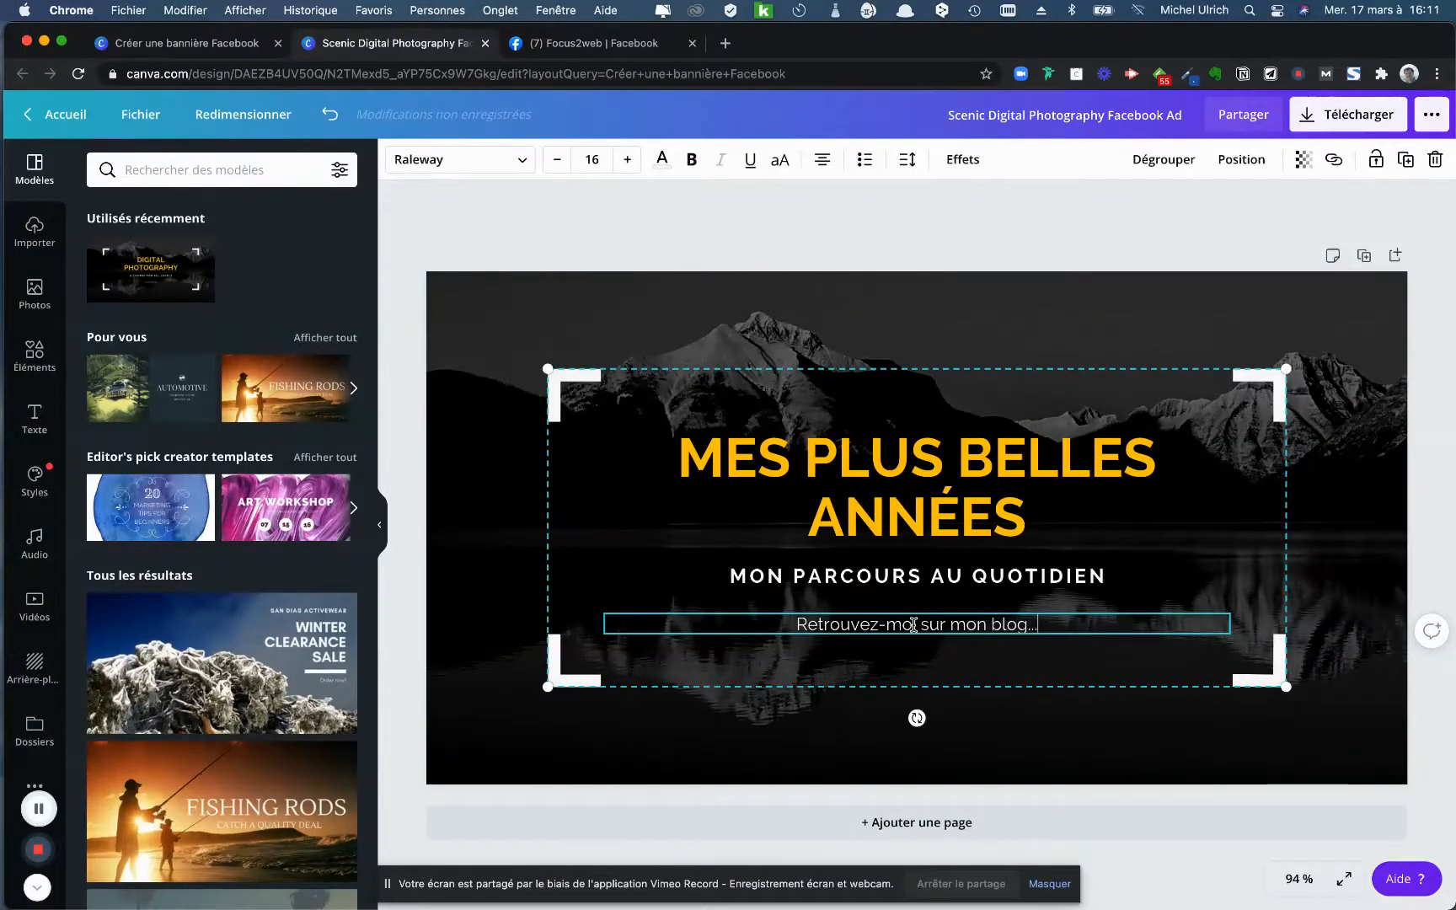
# - Select the black-and-white mountain background photo and delete it
pyautogui.click(483, 343)
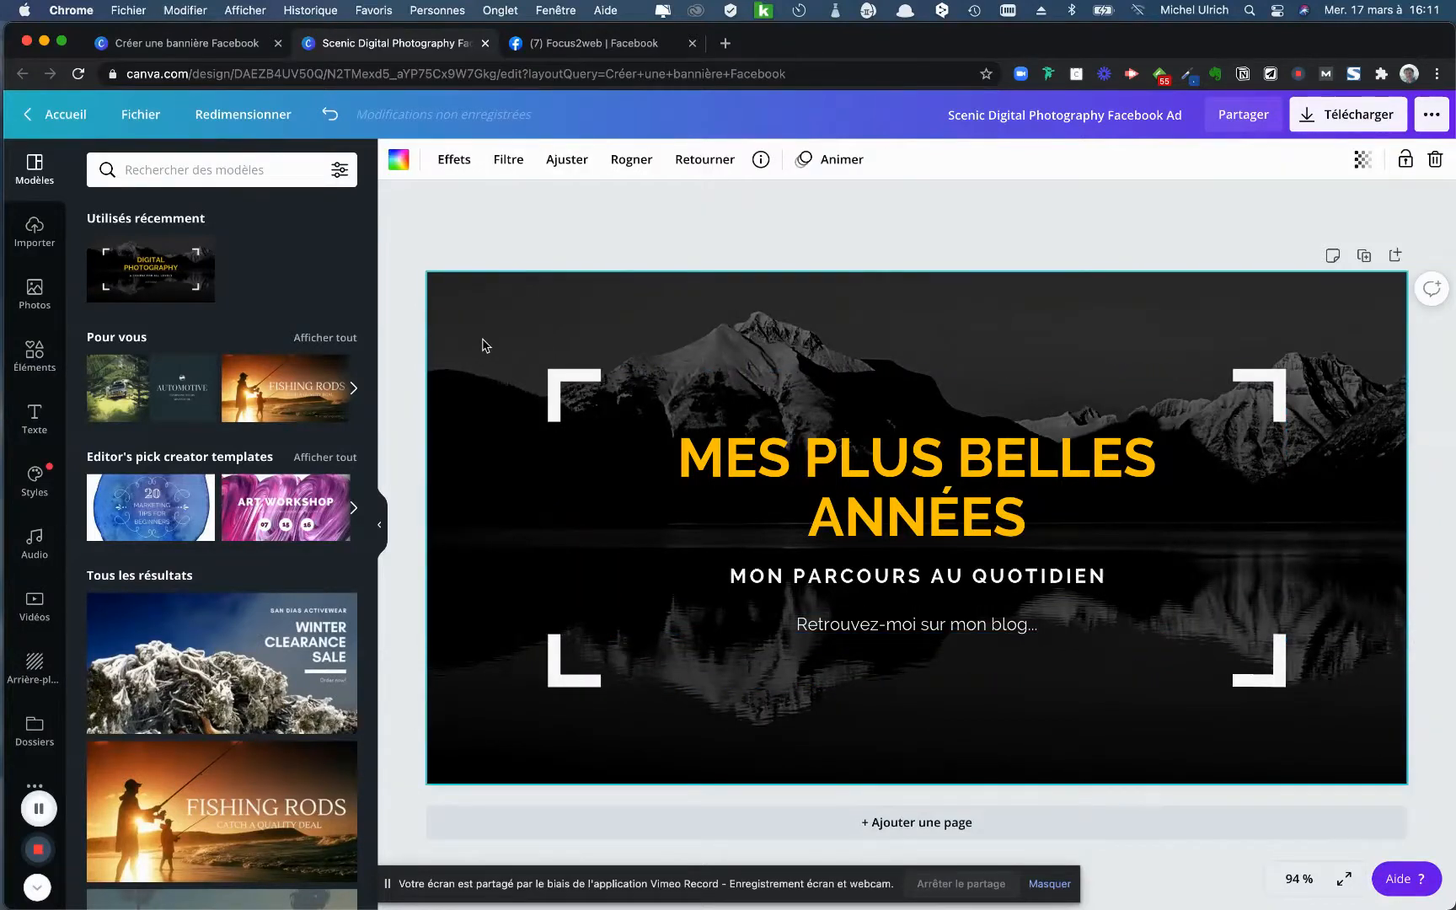
pyautogui.doubleClick(483, 343)
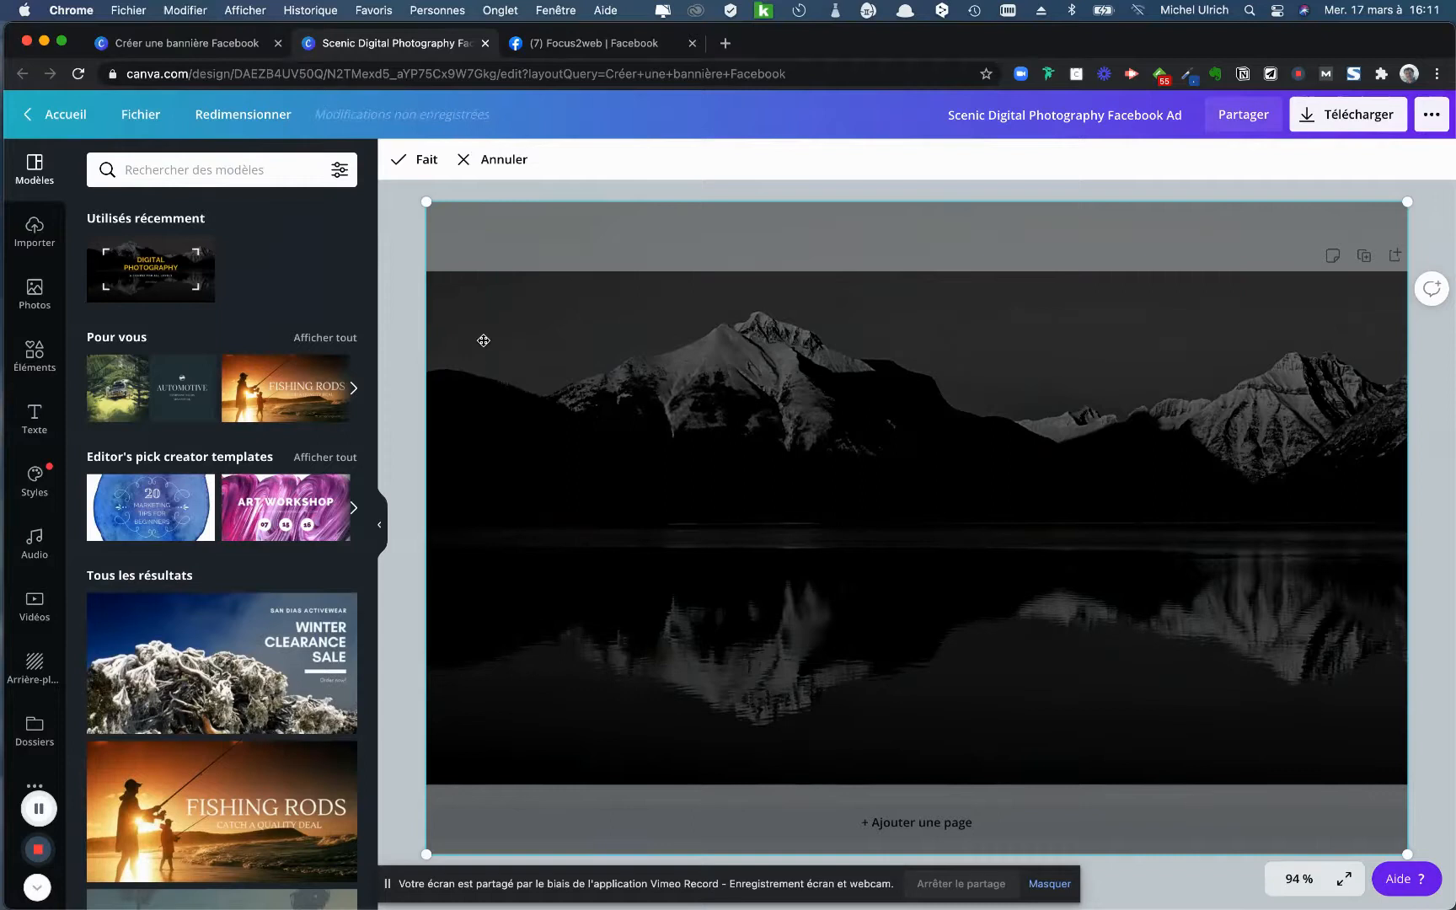
pyautogui.press('Delete')
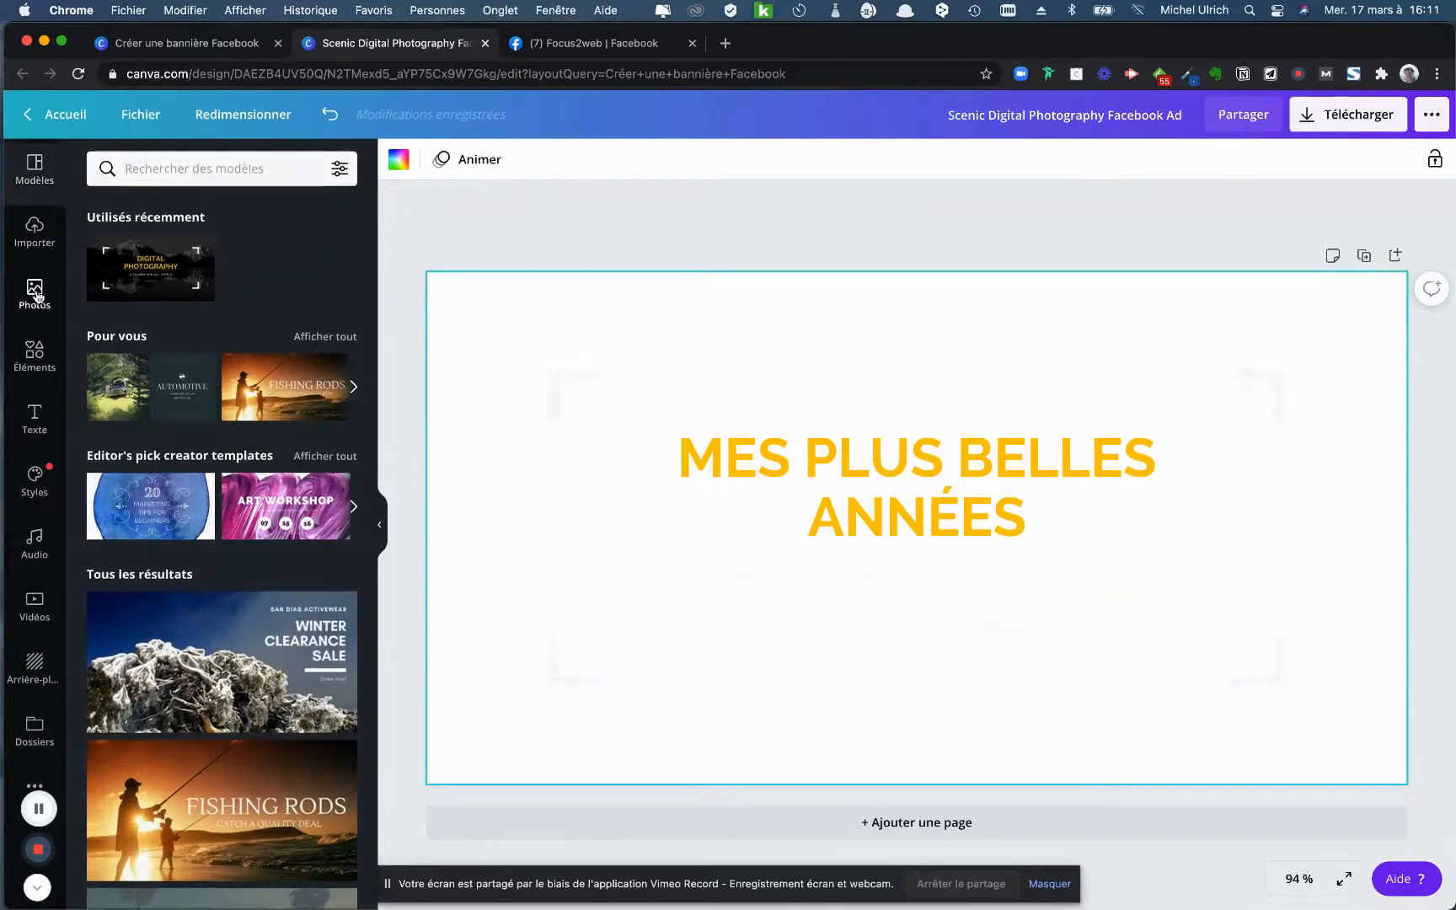
# - Browse the stock photo library for a replacement background
pyautogui.click(35, 293)
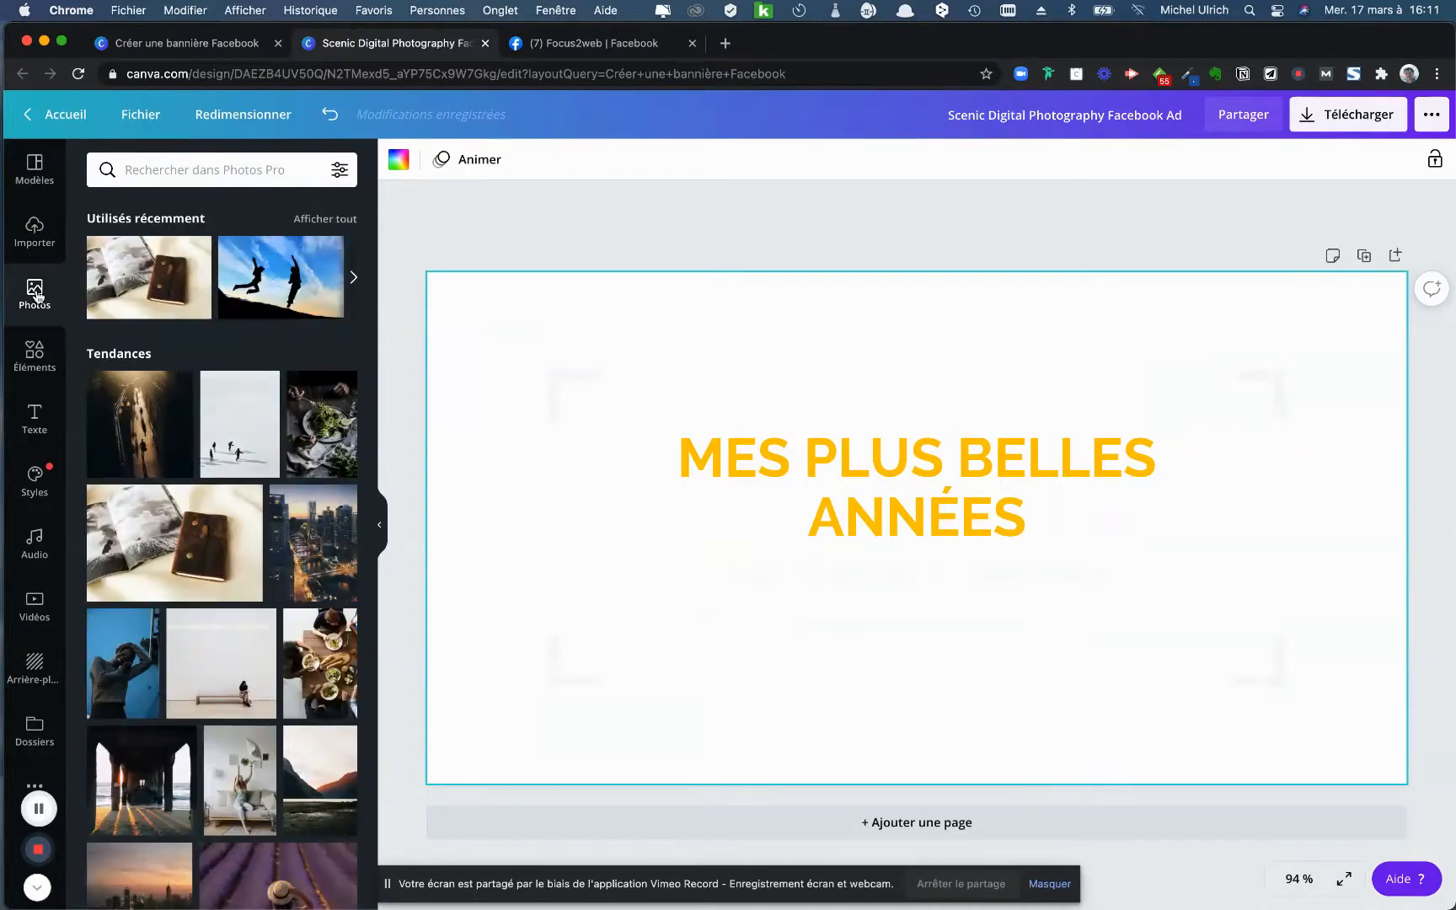
pyautogui.scroll(-10, 195, 423)
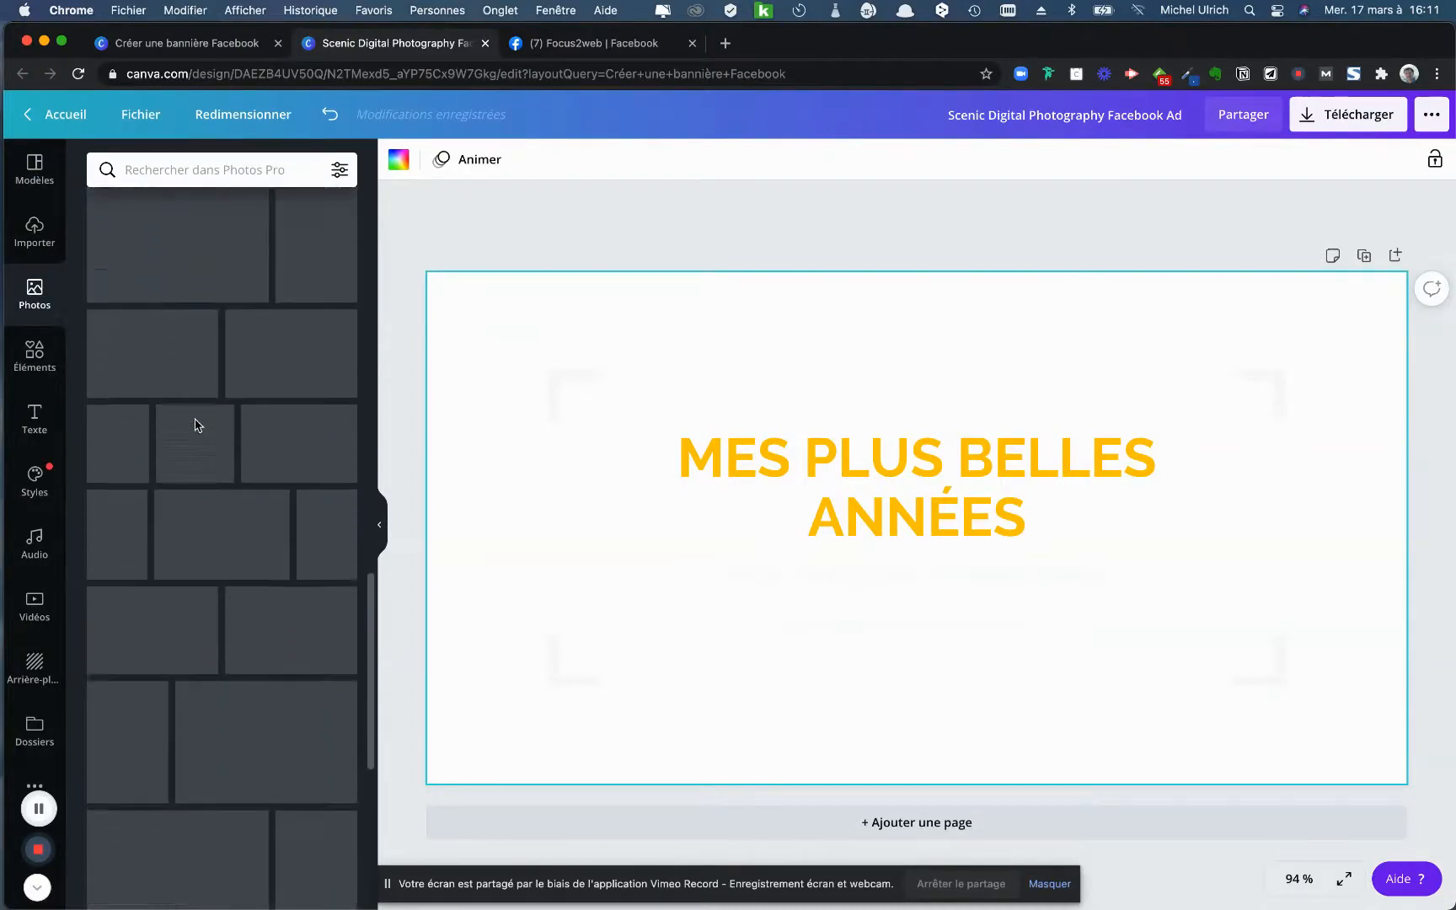
pyautogui.scroll(-3, 277, 455)
pyautogui.scroll(-3, 297, 458)
pyautogui.scroll(-2, 296, 458)
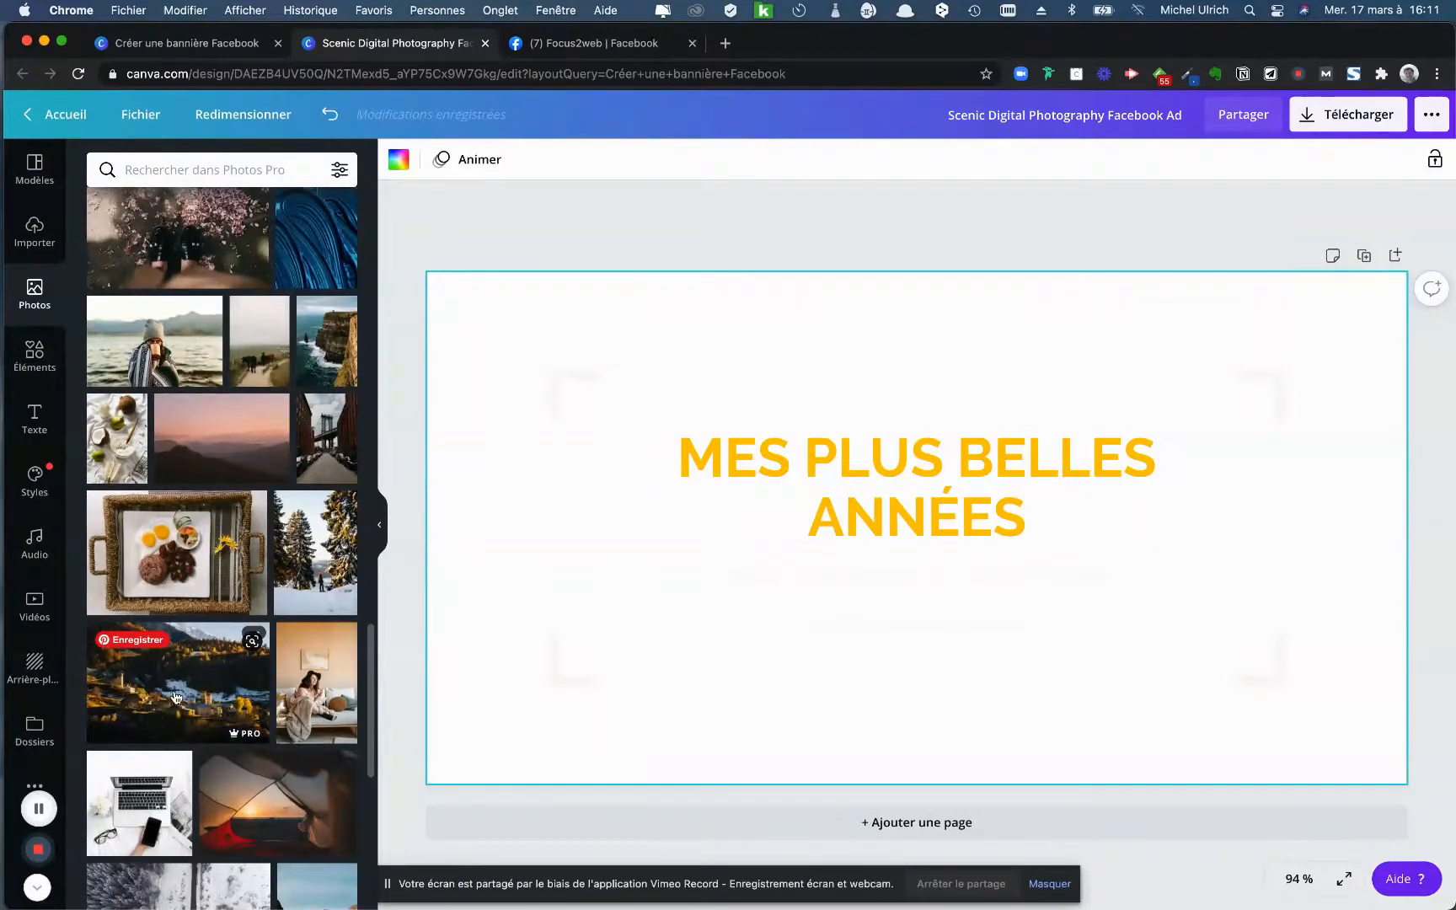
pyautogui.scroll(2, 176, 696)
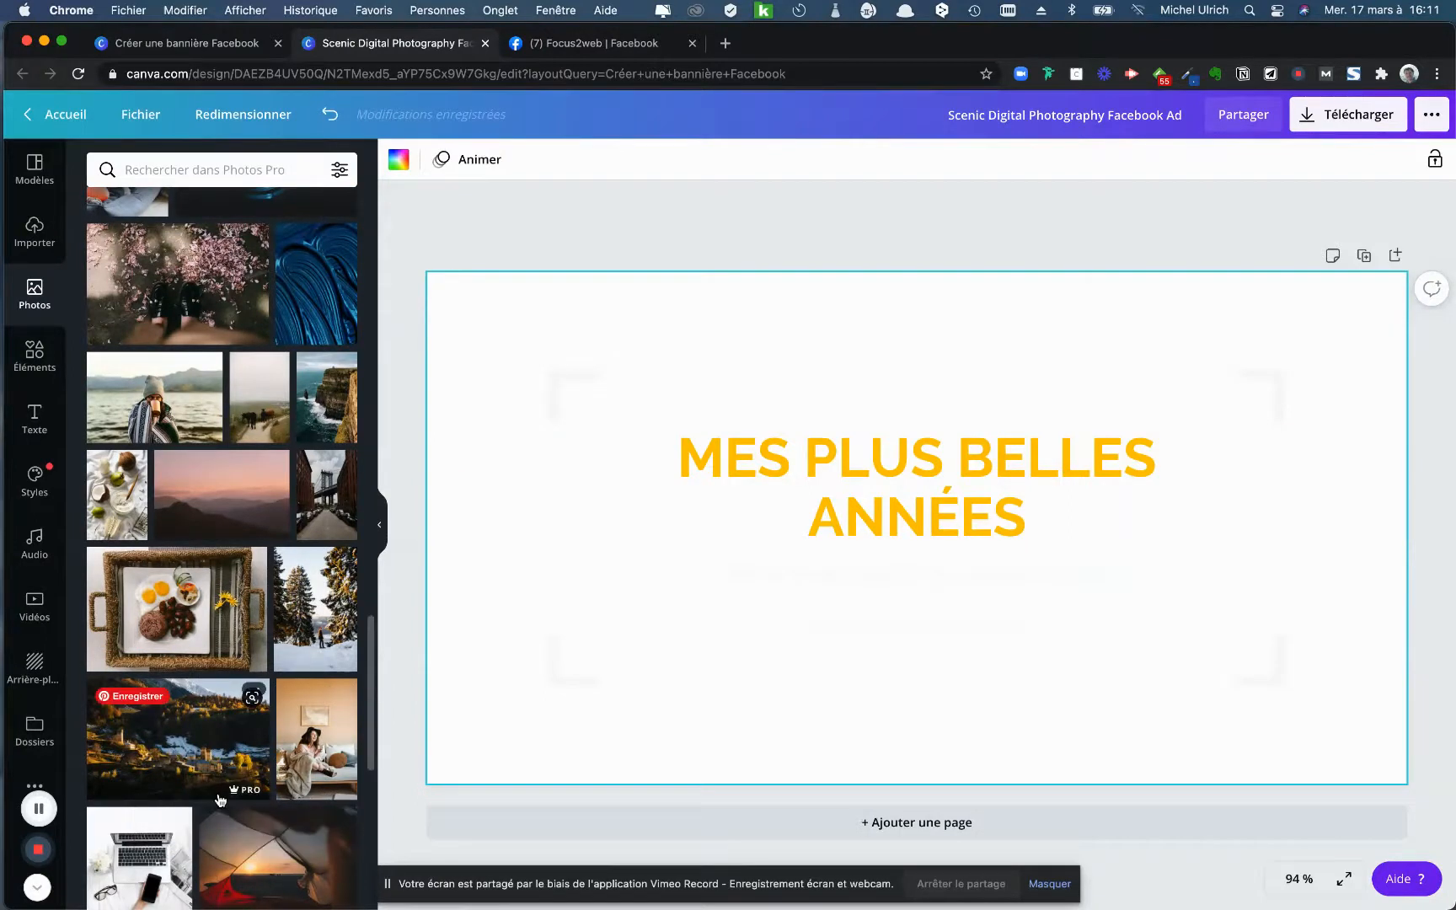
pyautogui.scroll(5, 210, 779)
pyautogui.scroll(10, 185, 758)
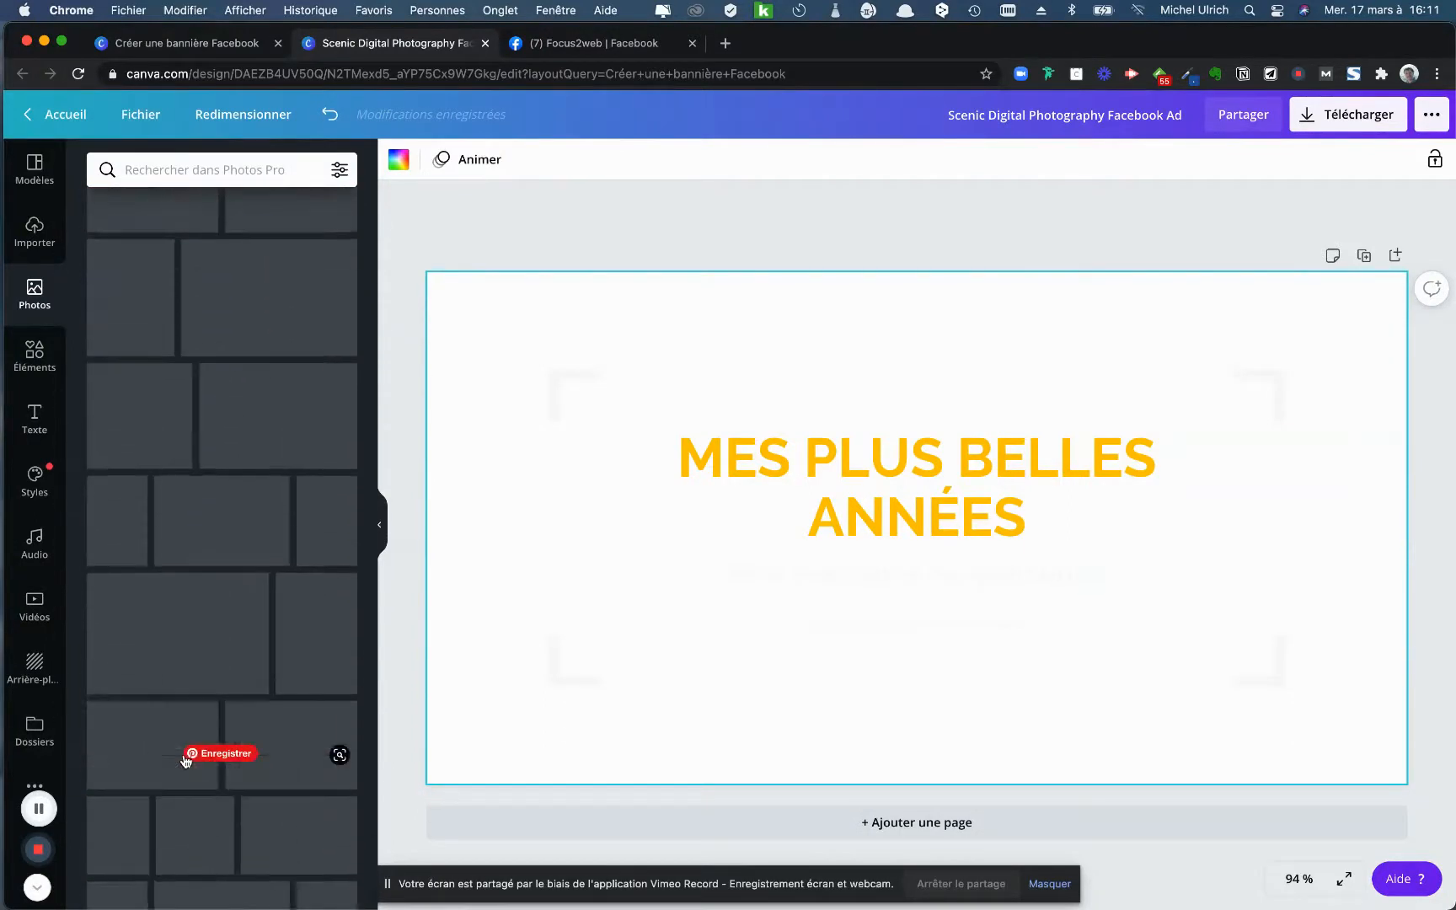
pyautogui.scroll(5, 225, 435)
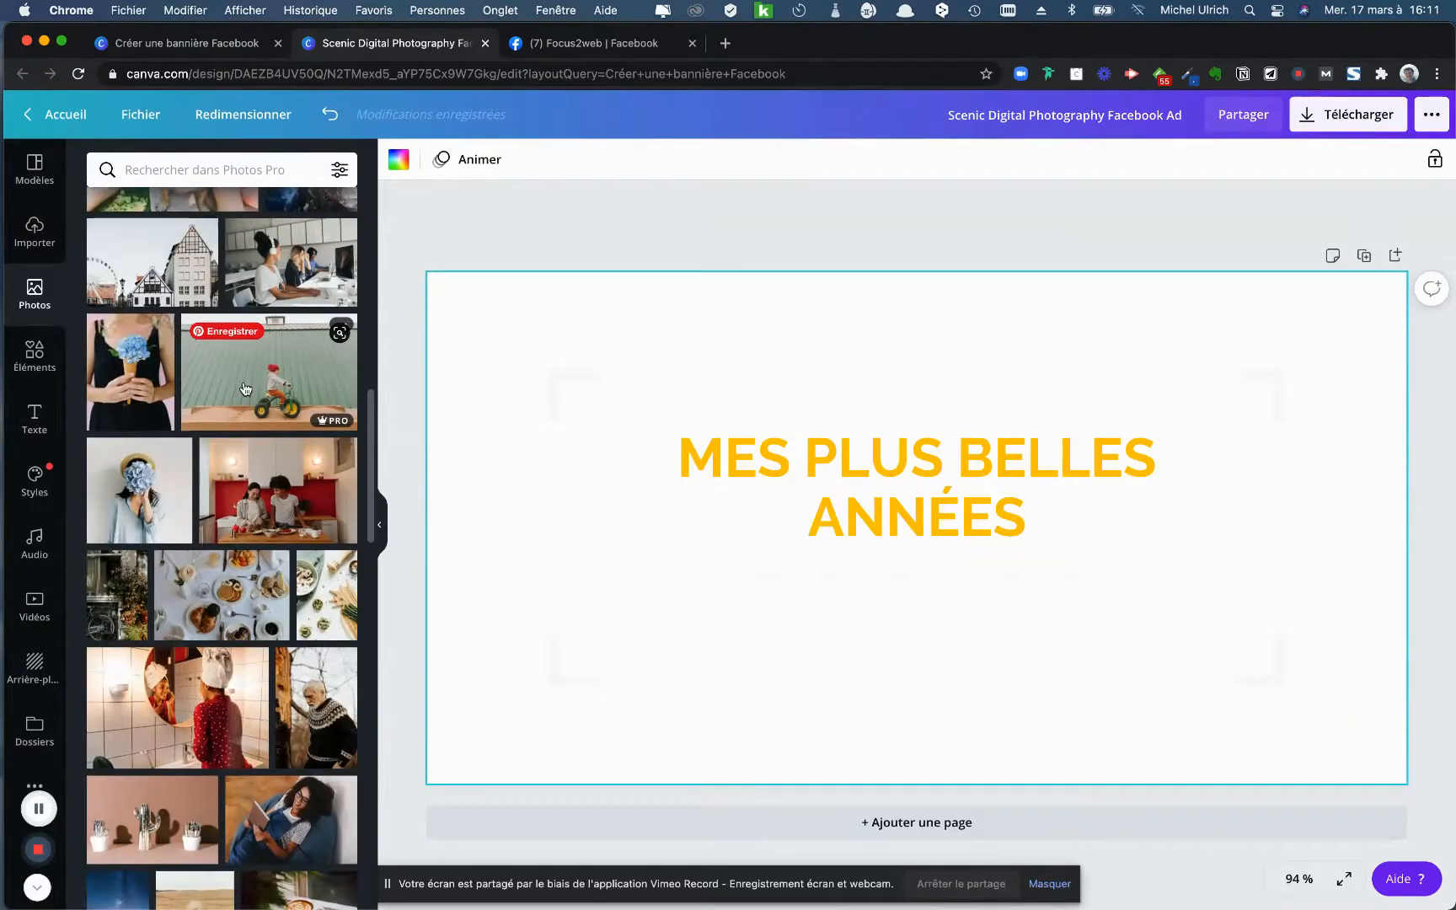
pyautogui.scroll(10, 224, 455)
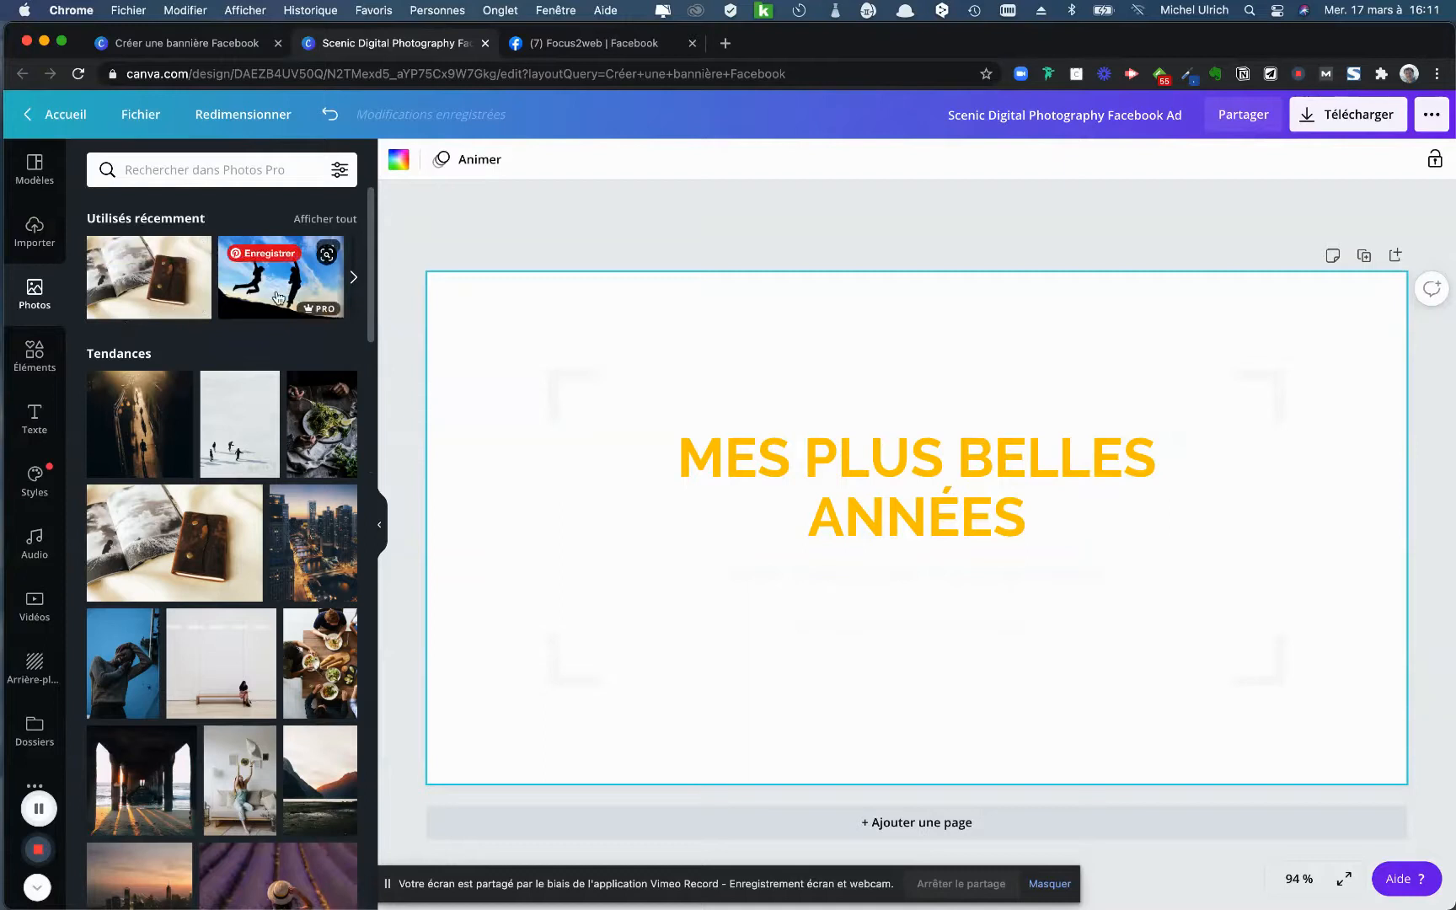
# - Search the photos for "paysage" and add the mountain landscape with clouds and autumn trees
pyautogui.click(210, 172)
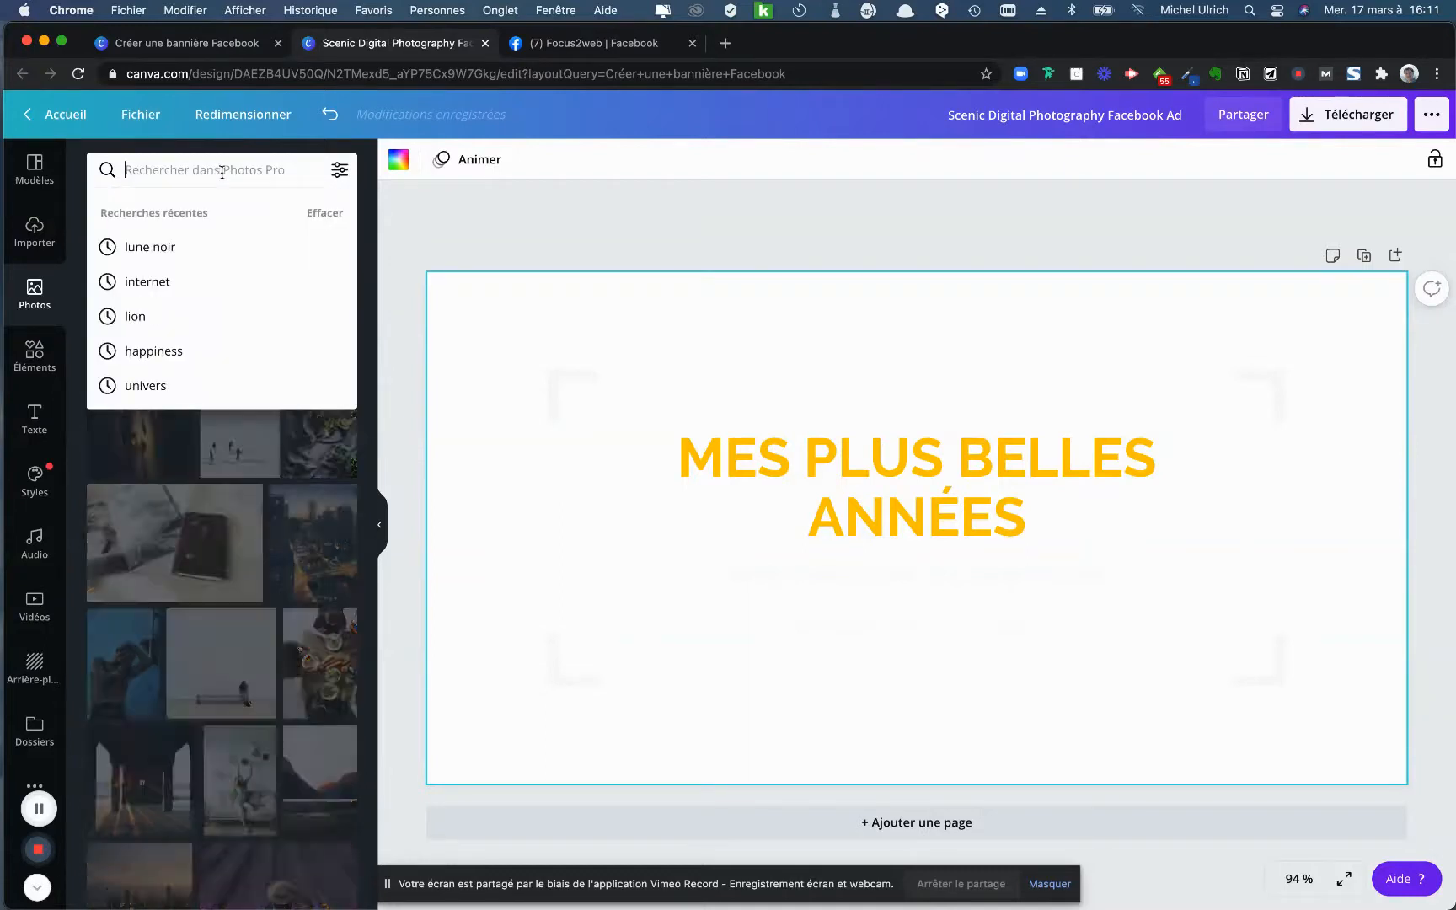
pyautogui.write('paysage')
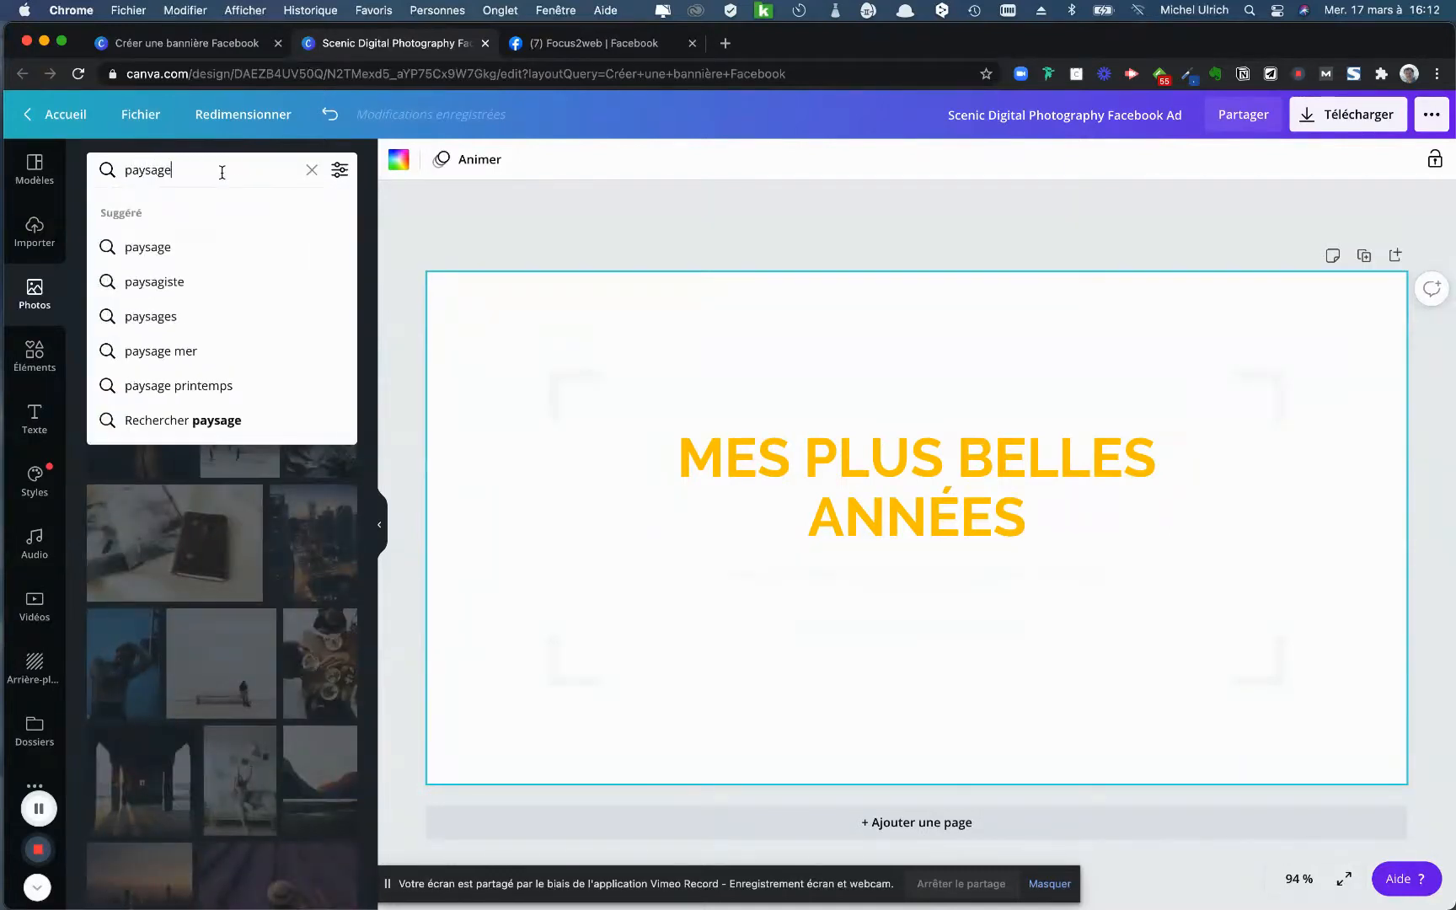
pyautogui.click(155, 247)
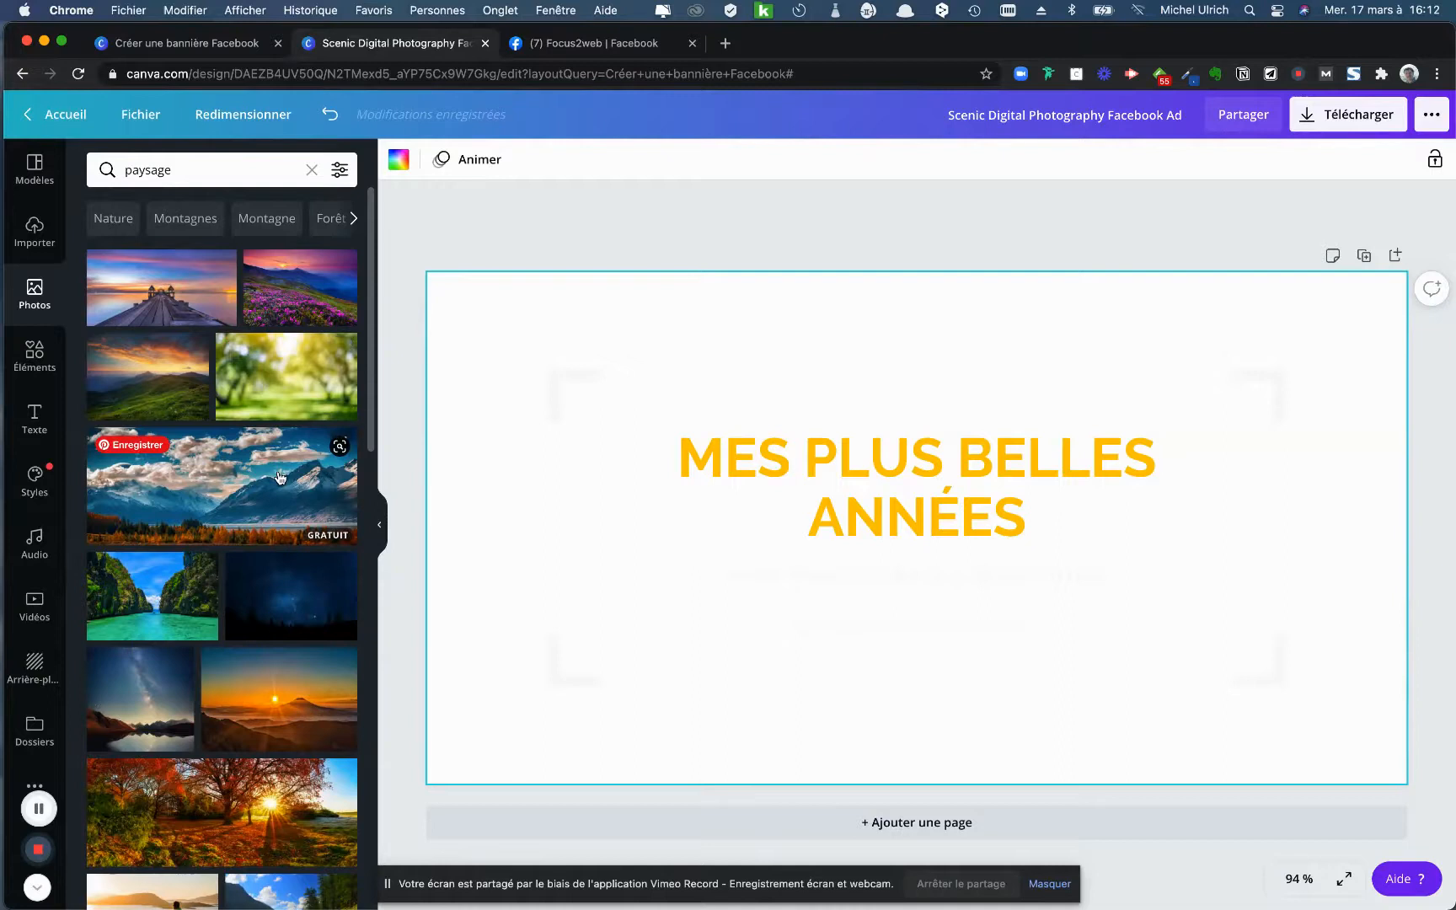
pyautogui.click(228, 494)
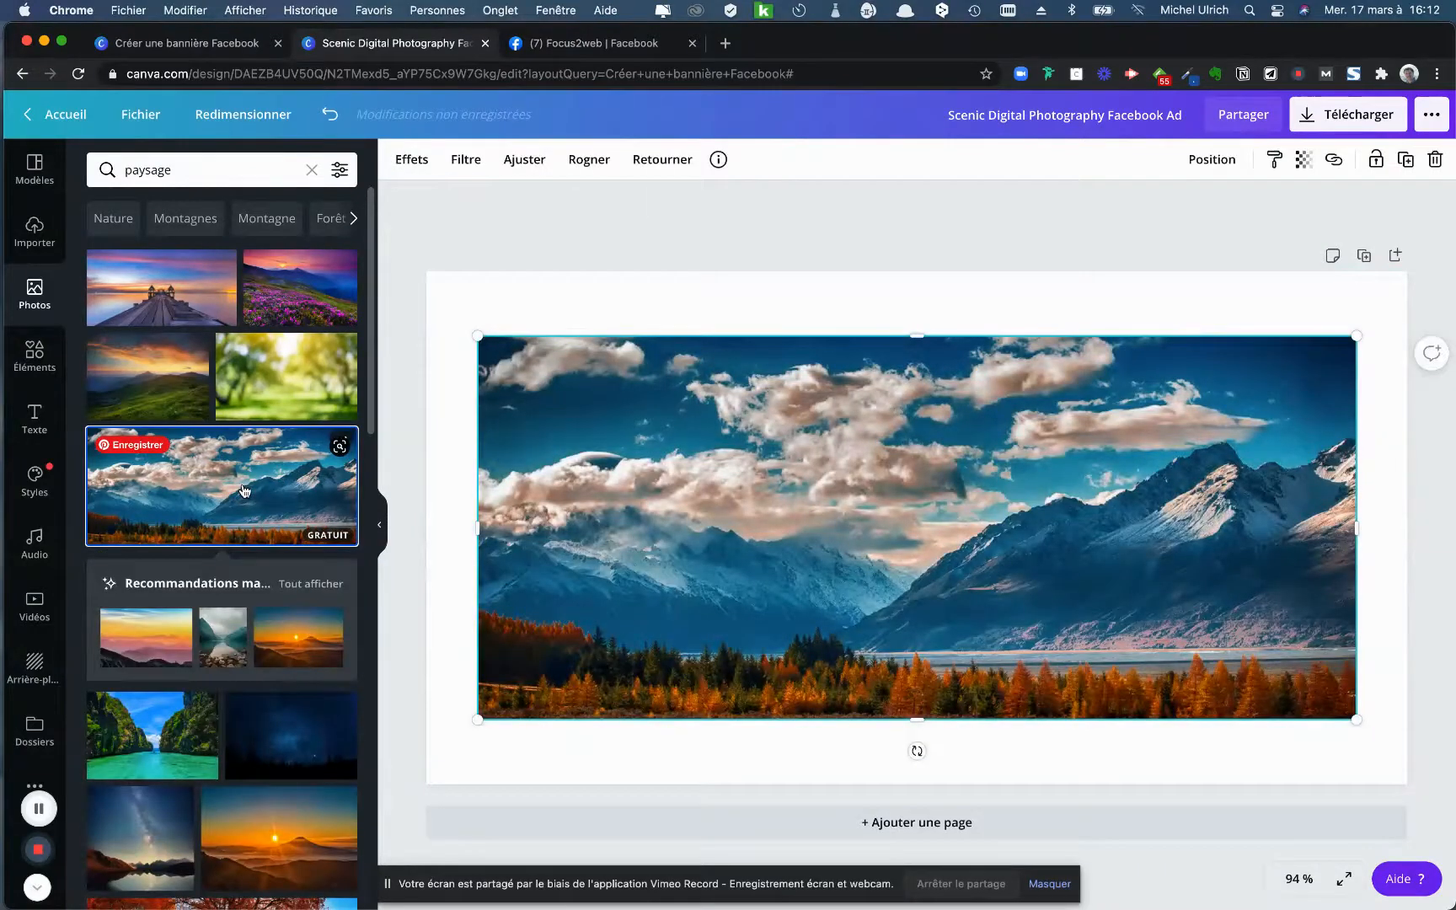
# - Enlarge the landscape photo so it fills the whole banner behind the text
pyautogui.moveTo(478, 336); pyautogui.dragTo(378, 282)
pyautogui.moveTo(1357, 289); pyautogui.dragTo(1421, 261)
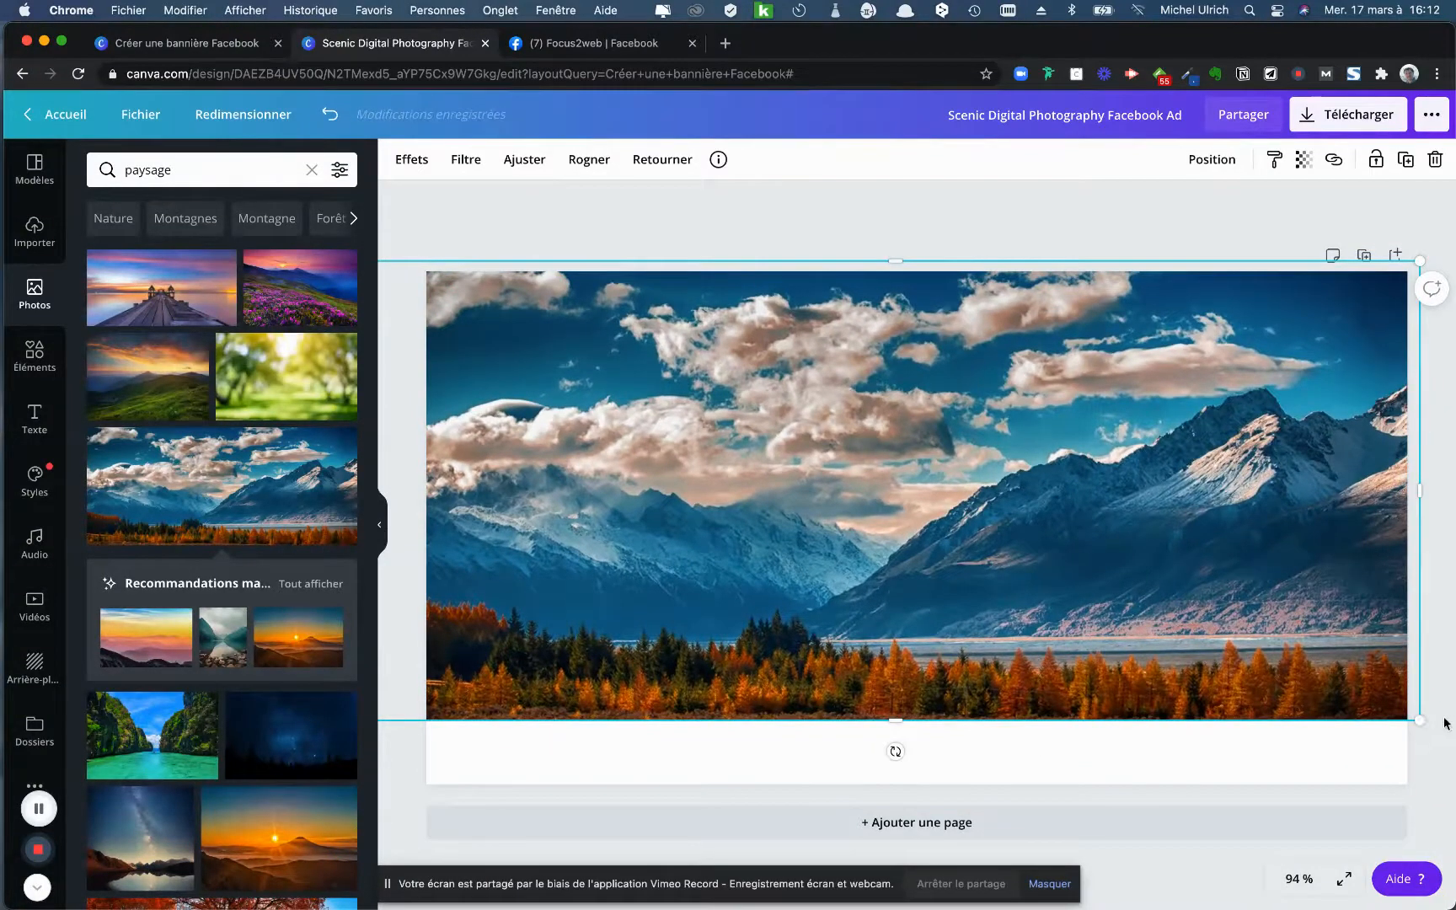
pyautogui.moveTo(1421, 718); pyautogui.dragTo(1212, 754)
pyautogui.hscroll(1, 852, 548)
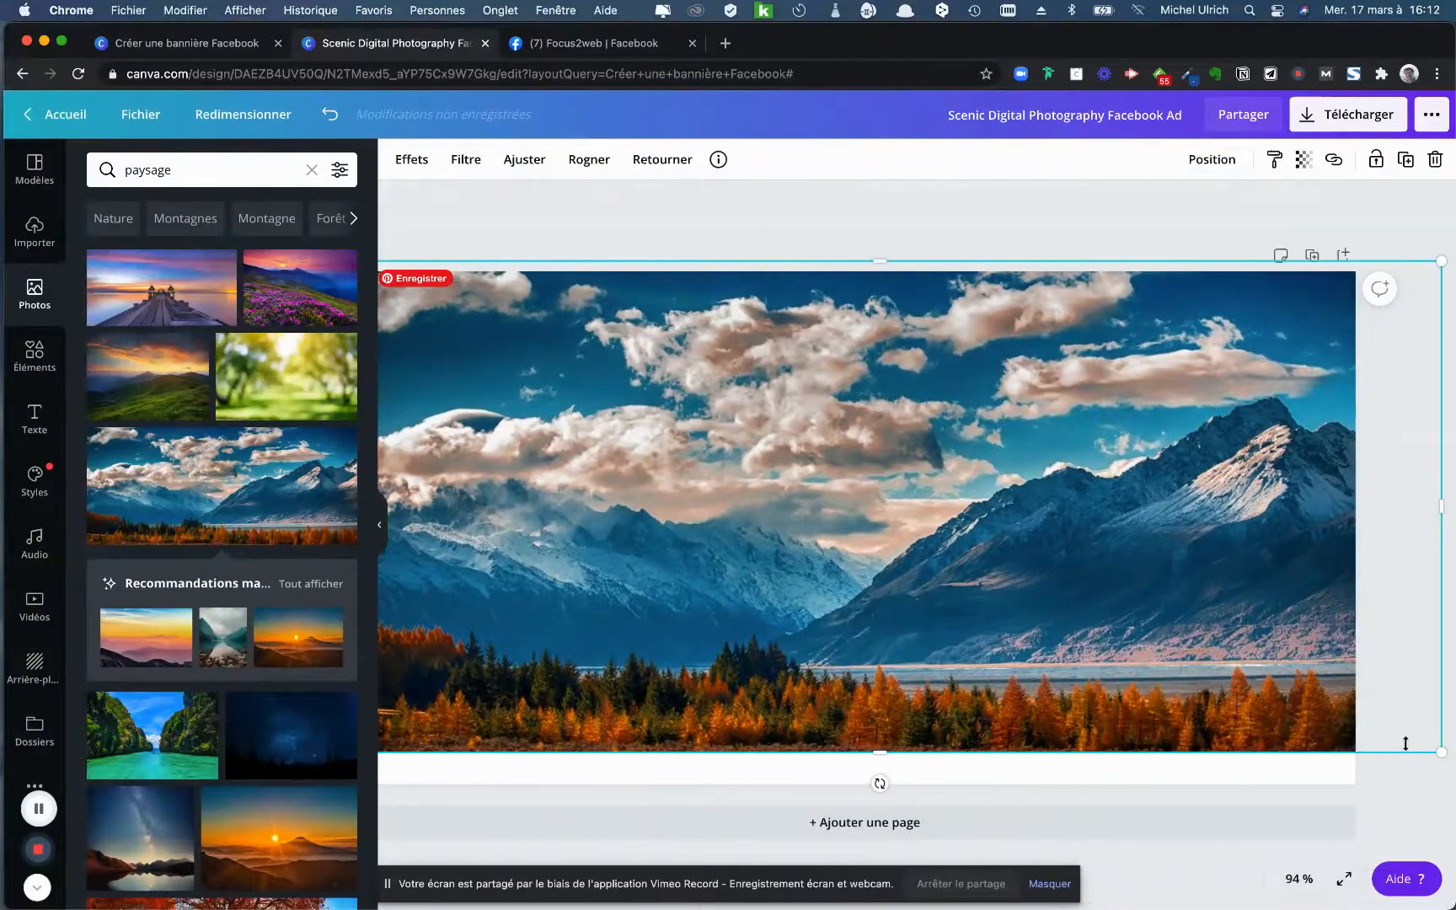
pyautogui.moveTo(1440, 755); pyautogui.dragTo(1455, 813)
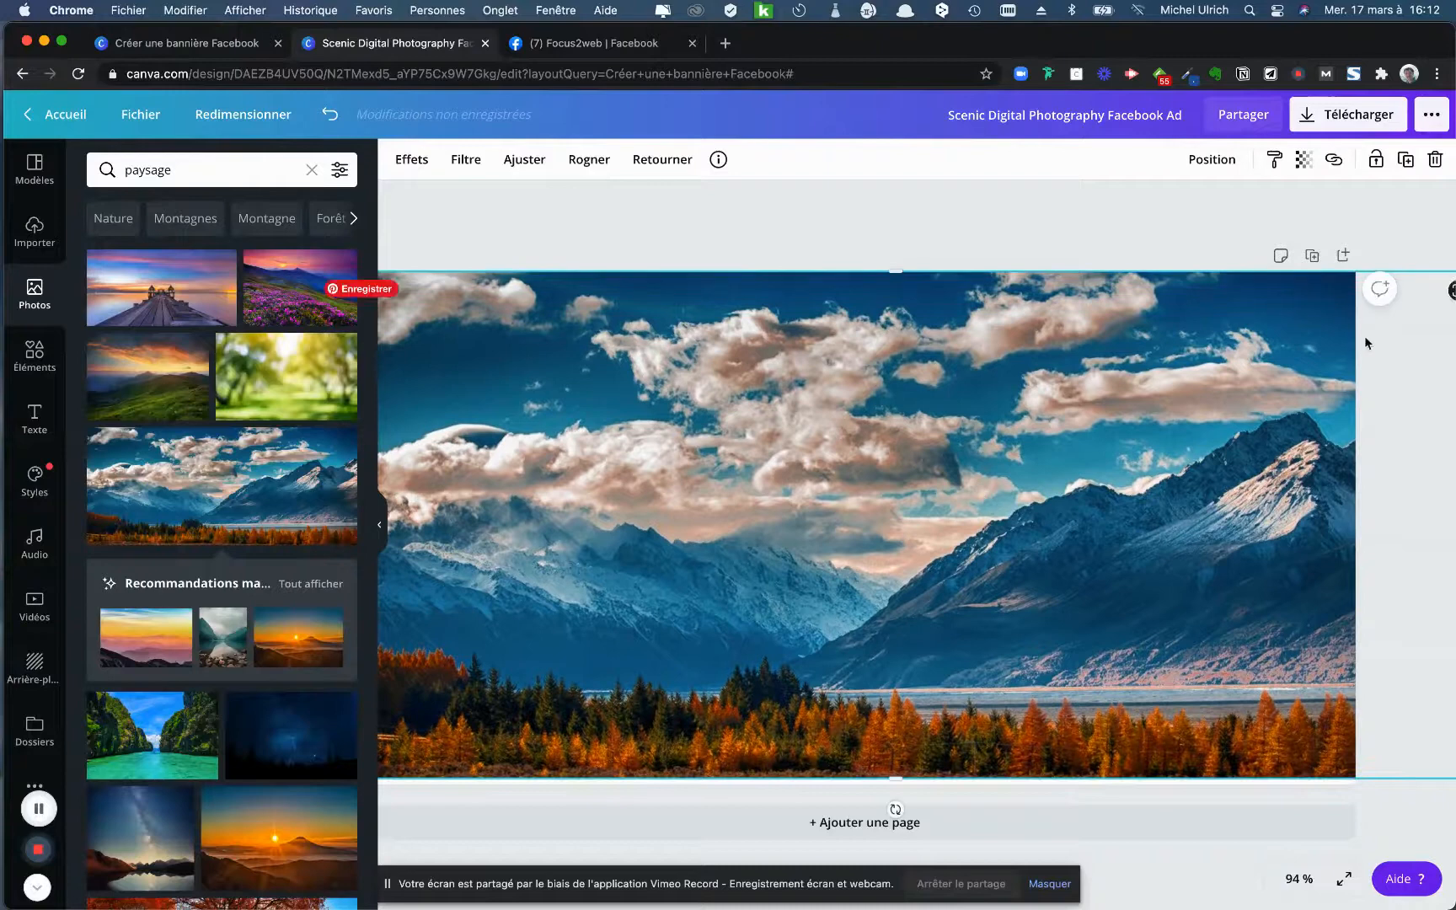
pyautogui.moveTo(895, 777); pyautogui.dragTo(895, 792)
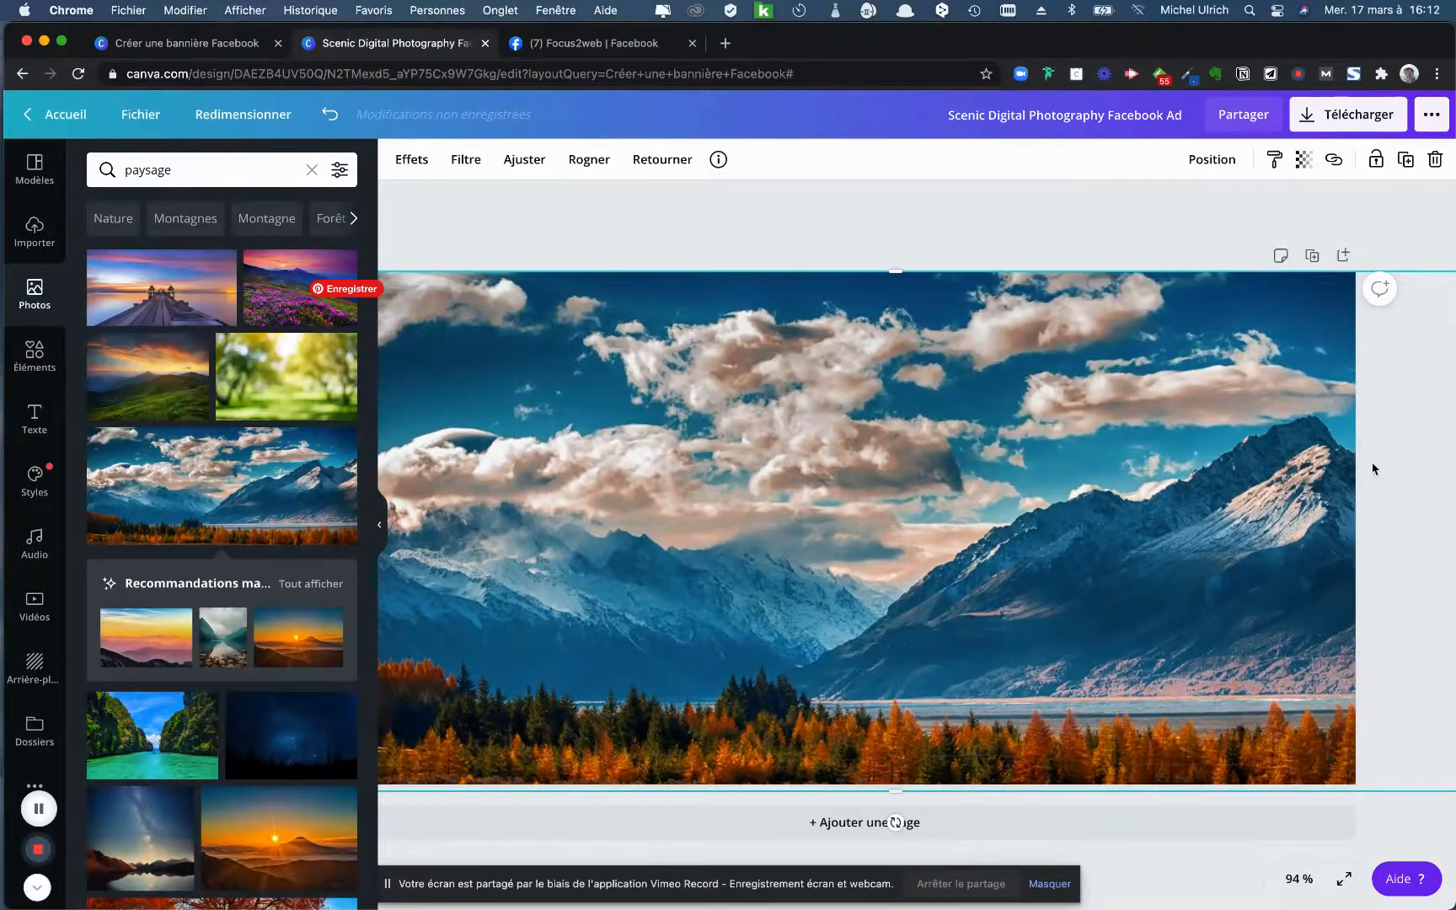
pyautogui.click(1112, 244)
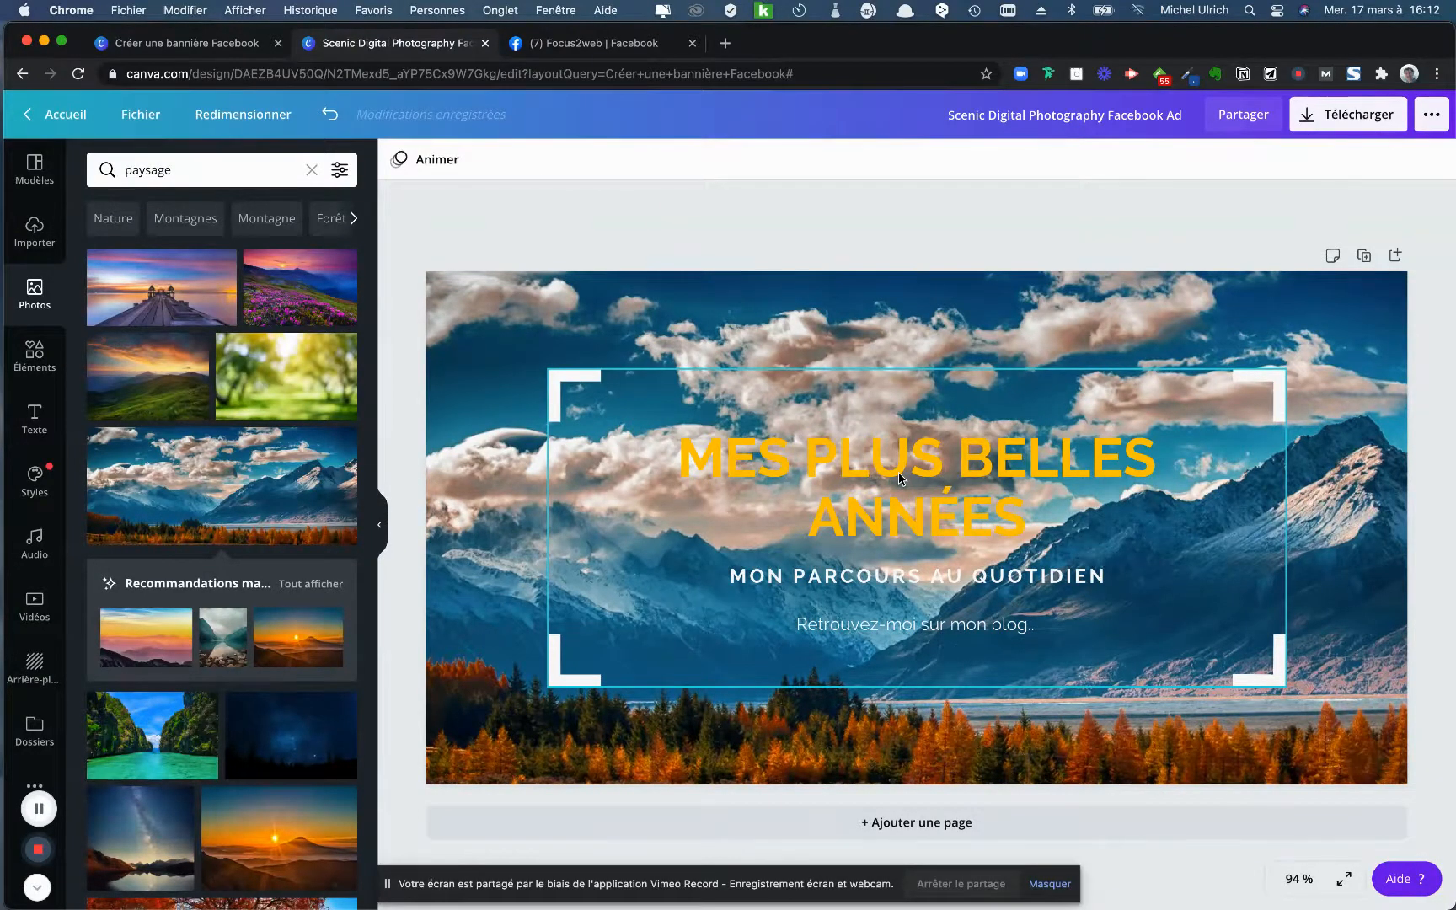
# - Adjust the background photo's brightness to -48 and contrast to -5
pyautogui.click(535, 323)
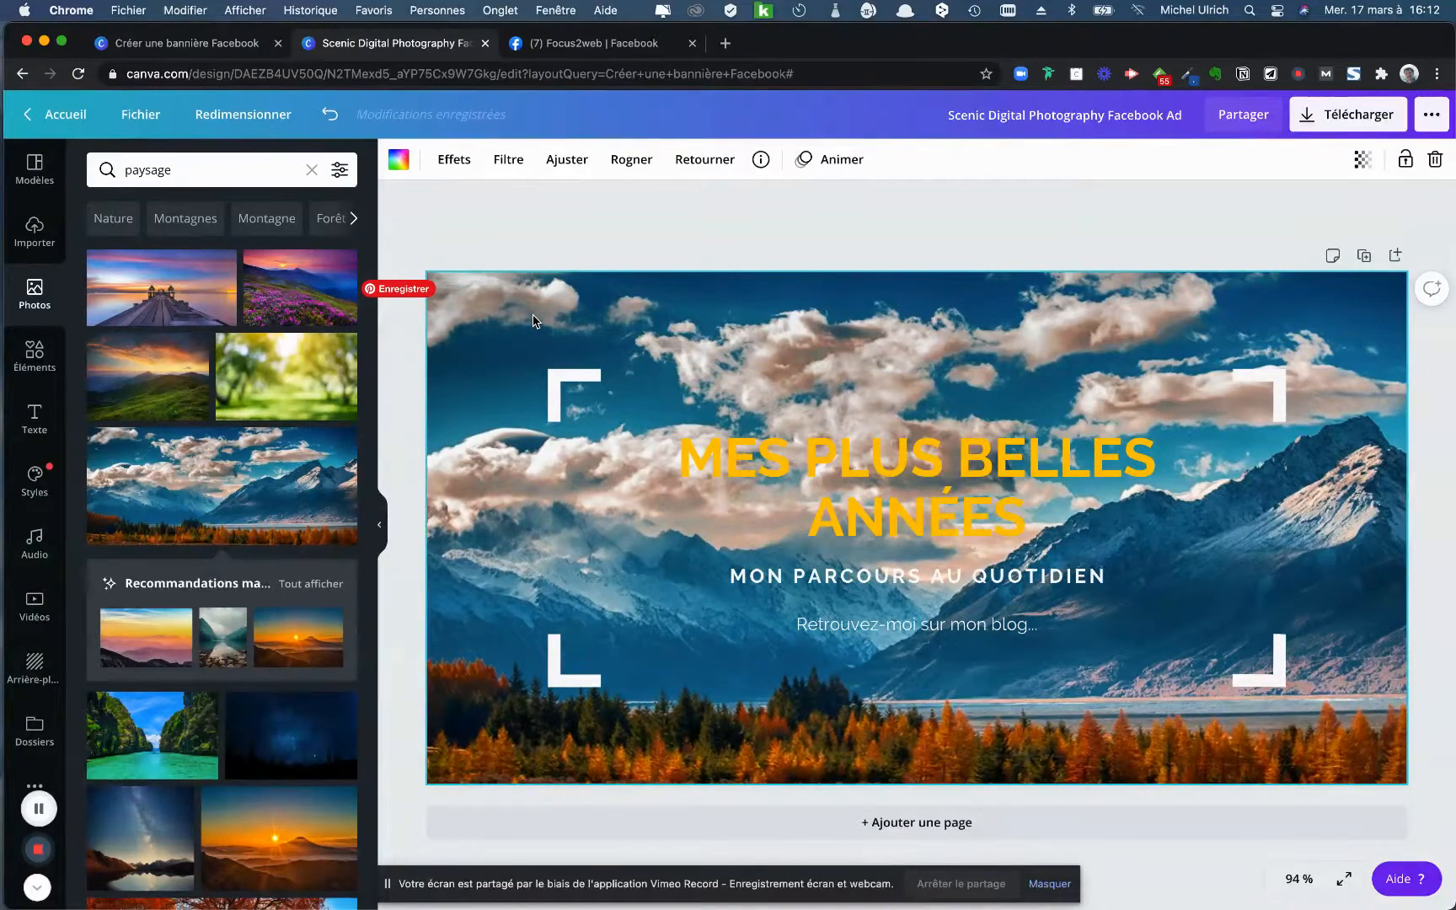
pyautogui.click(654, 220)
pyautogui.click(472, 301)
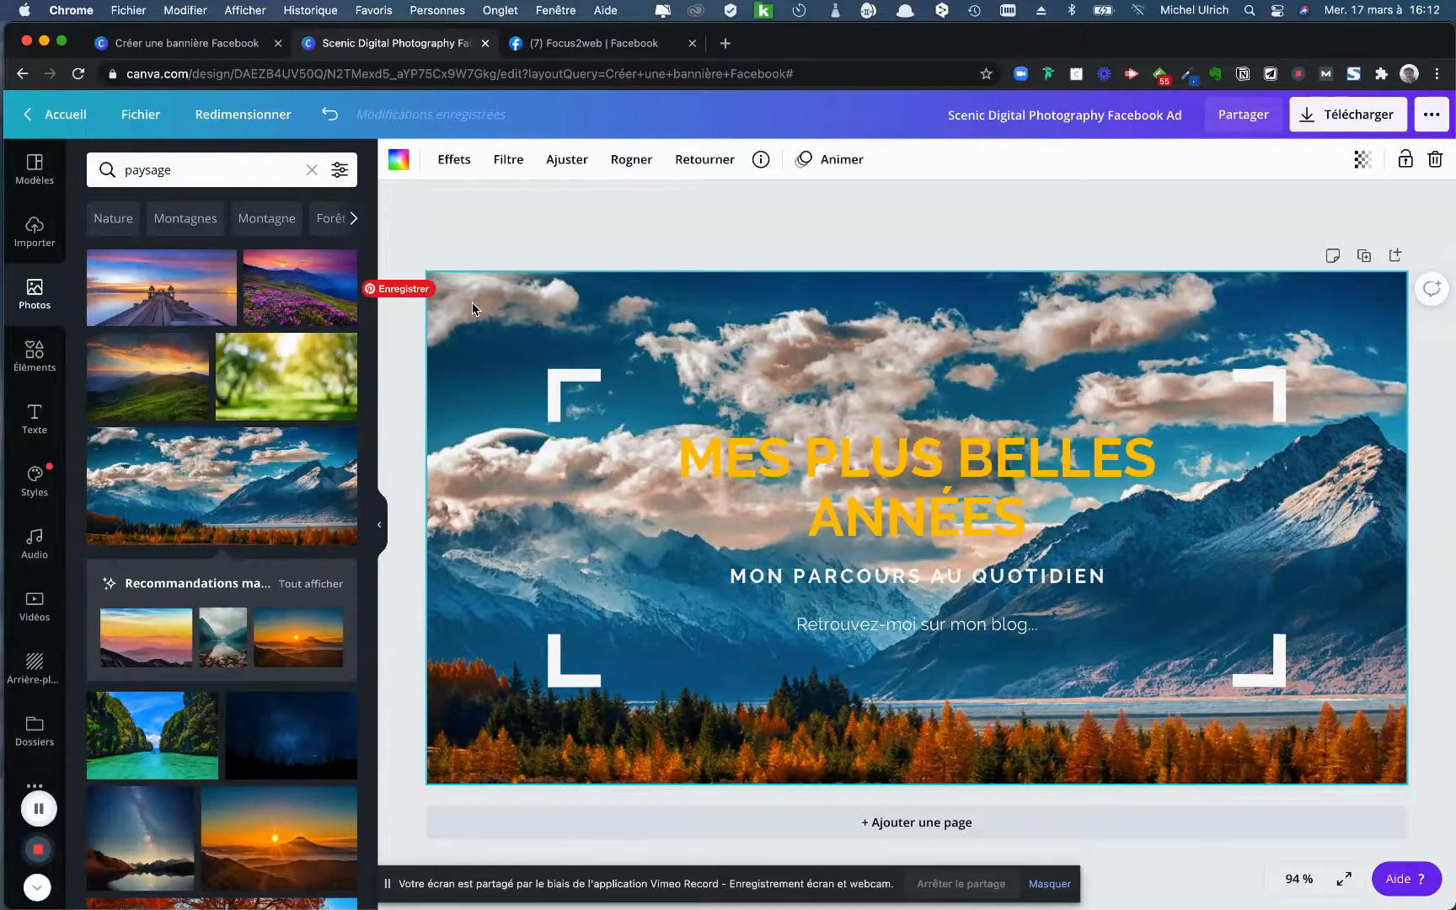
pyautogui.click(510, 164)
pyautogui.click(461, 164)
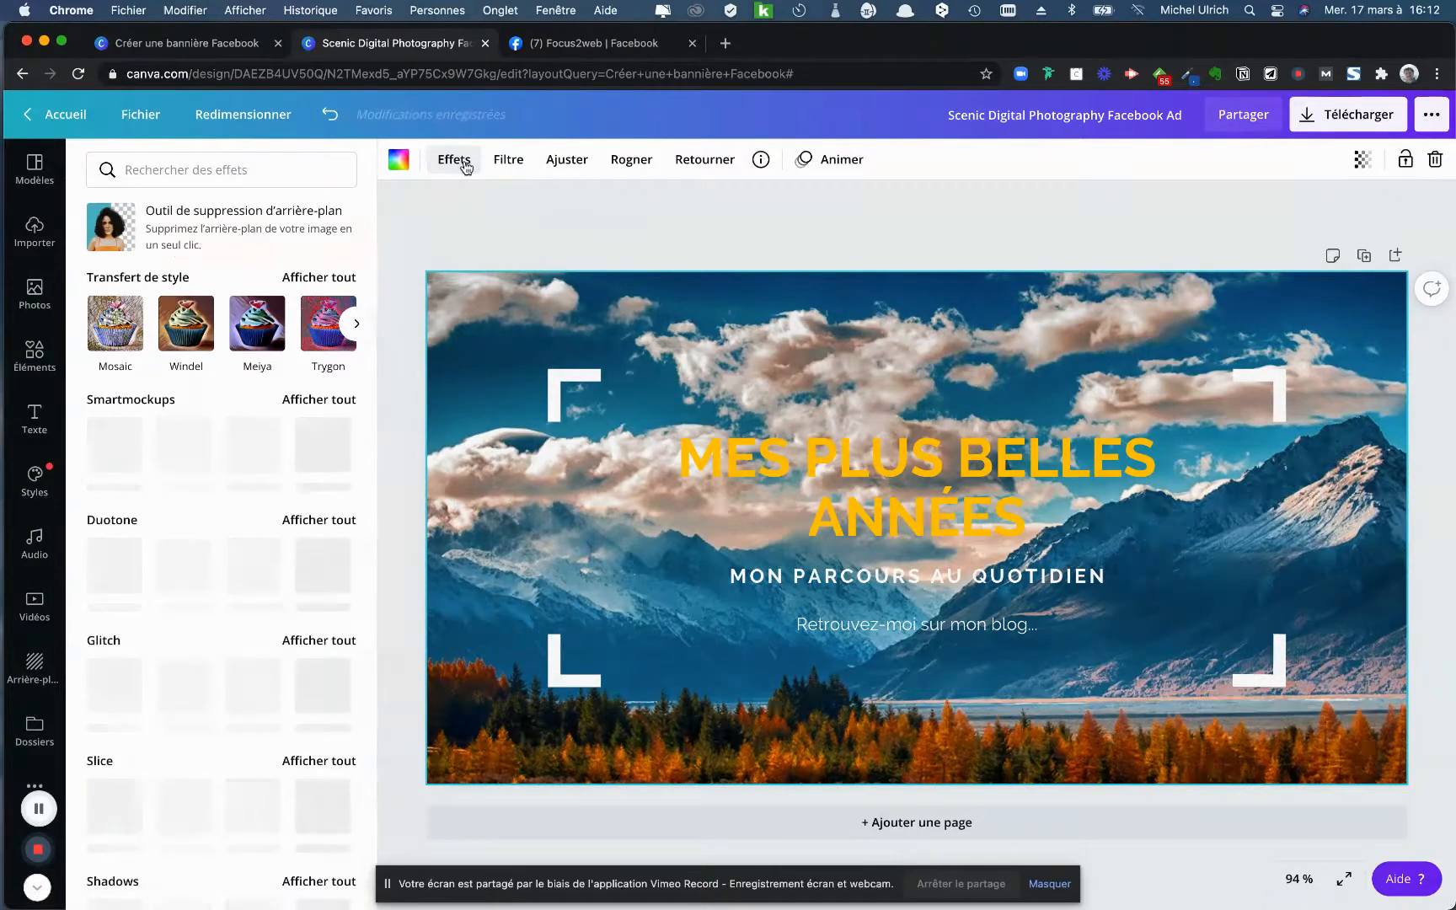
pyautogui.click(566, 161)
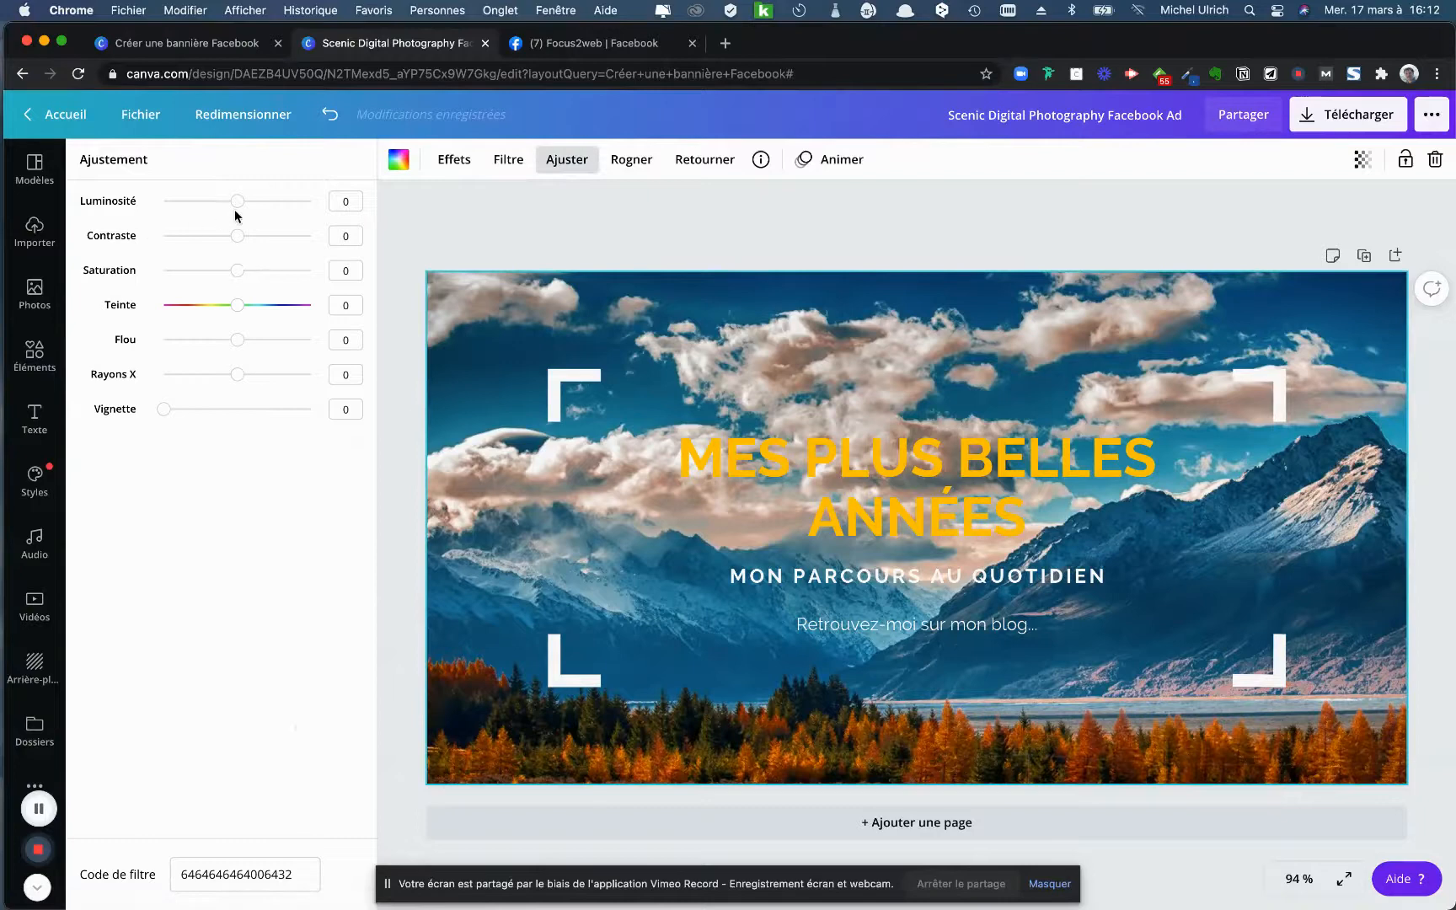
pyautogui.moveTo(236, 202); pyautogui.dragTo(211, 207)
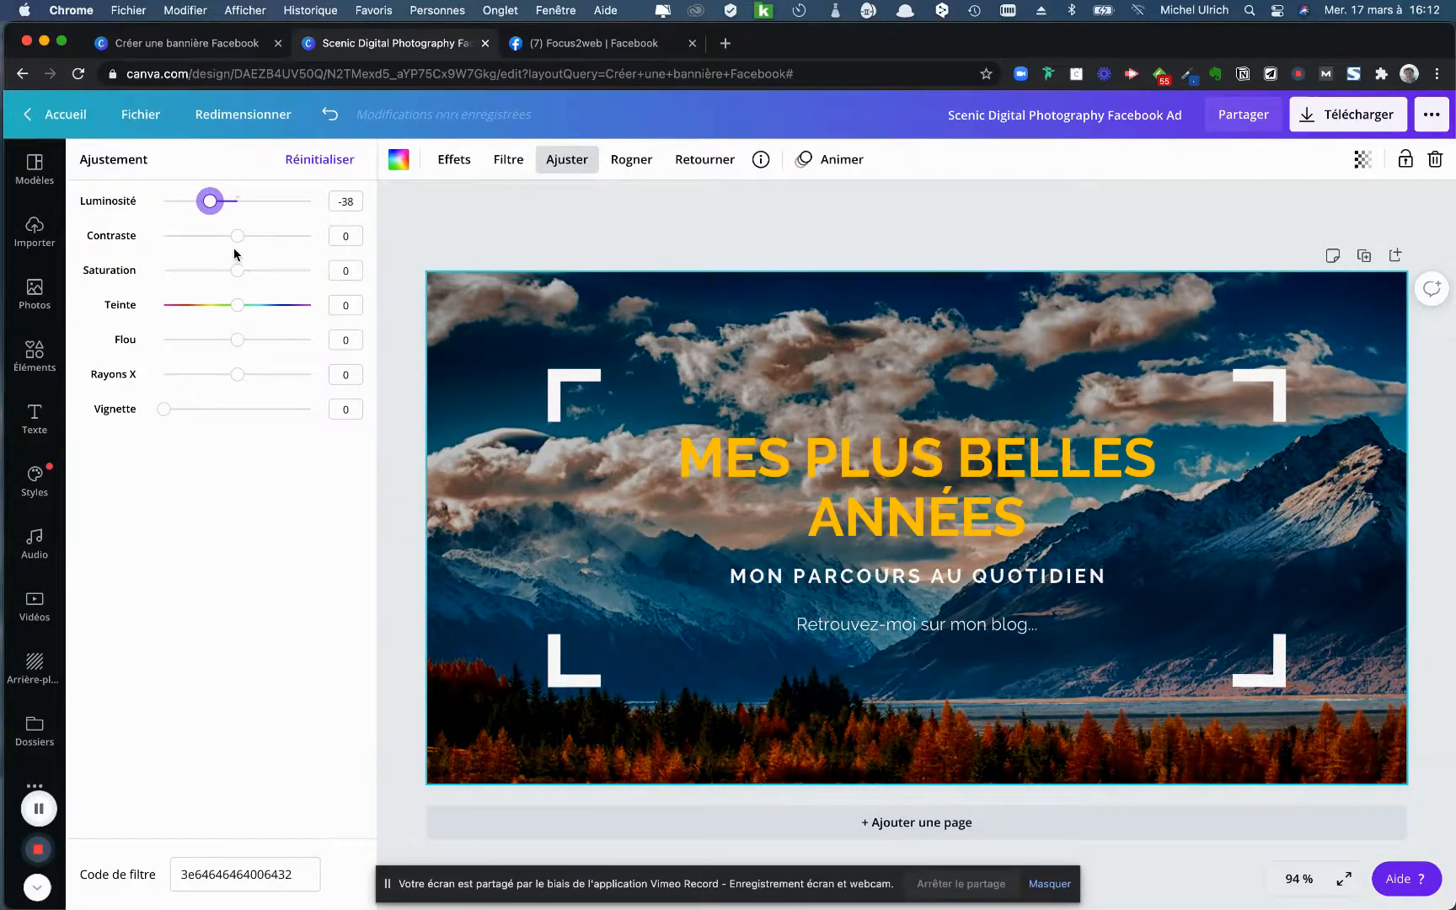
pyautogui.moveTo(237, 244); pyautogui.dragTo(237, 282)
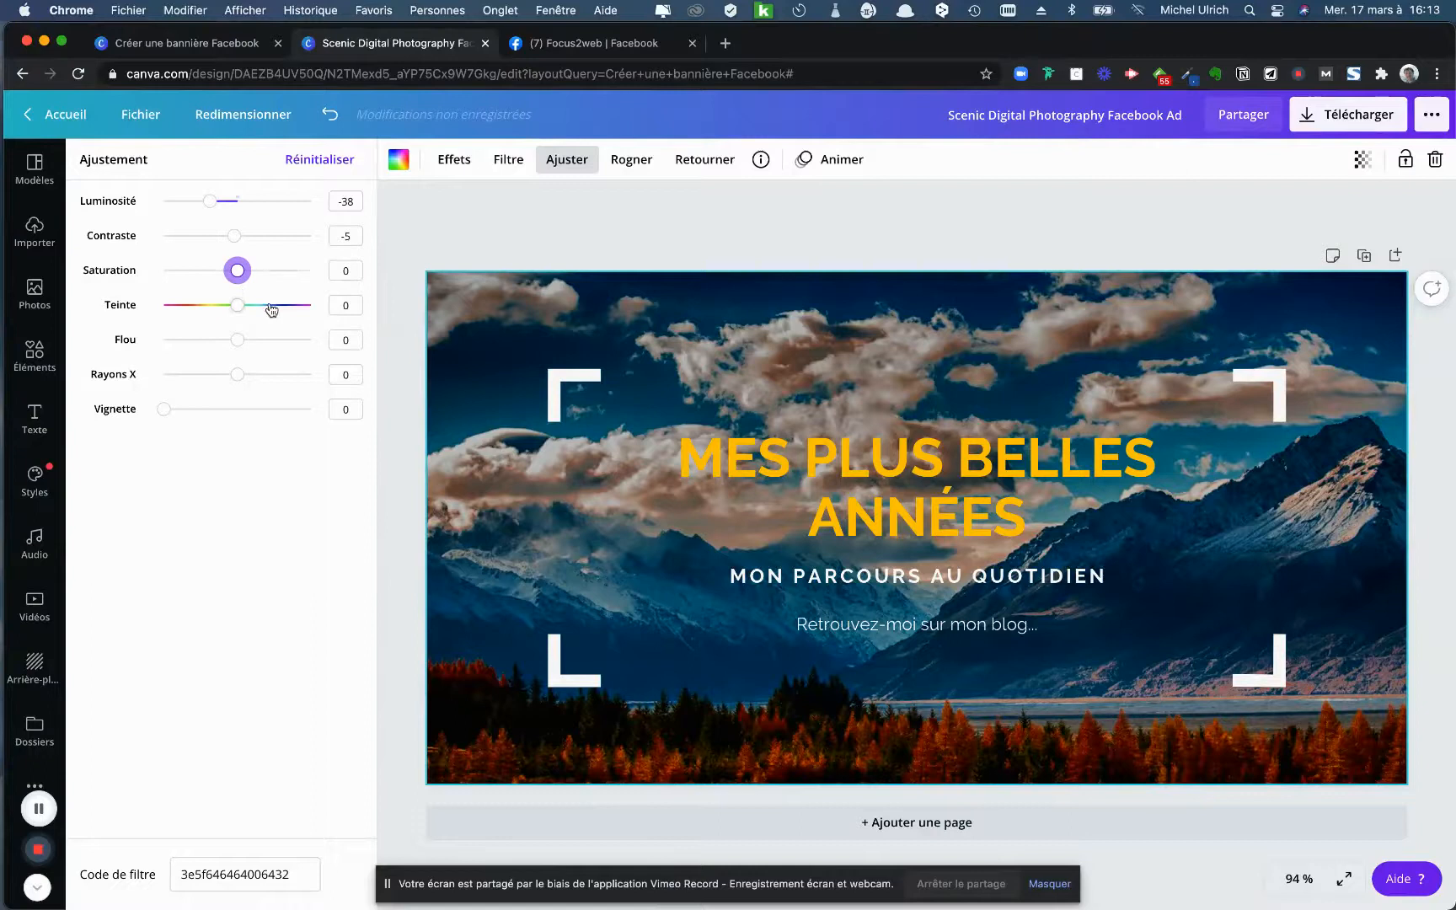
pyautogui.moveTo(213, 206); pyautogui.dragTo(202, 205)
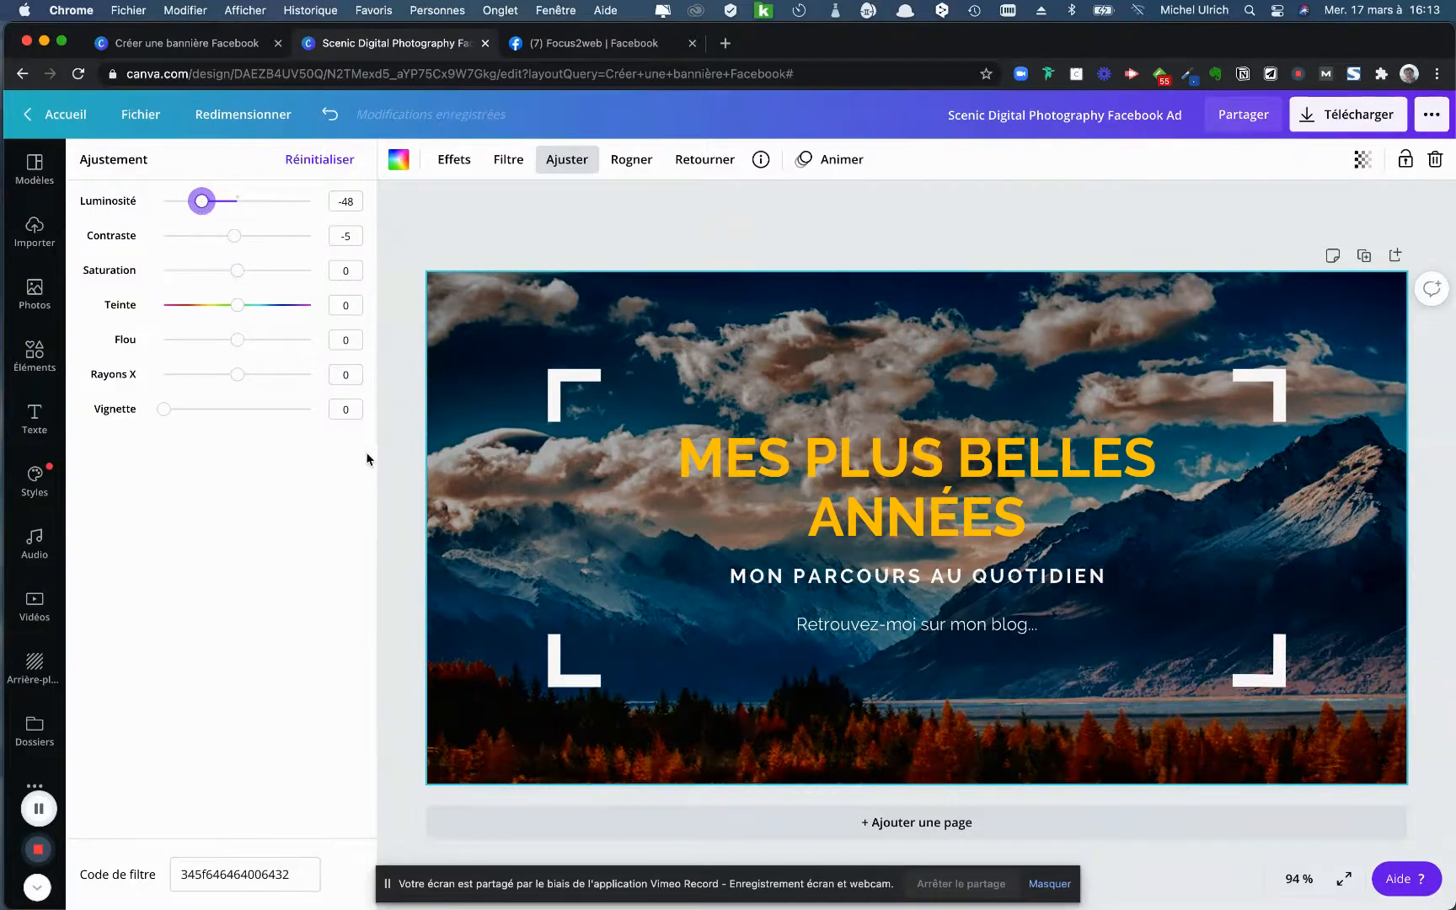
pyautogui.click(403, 539)
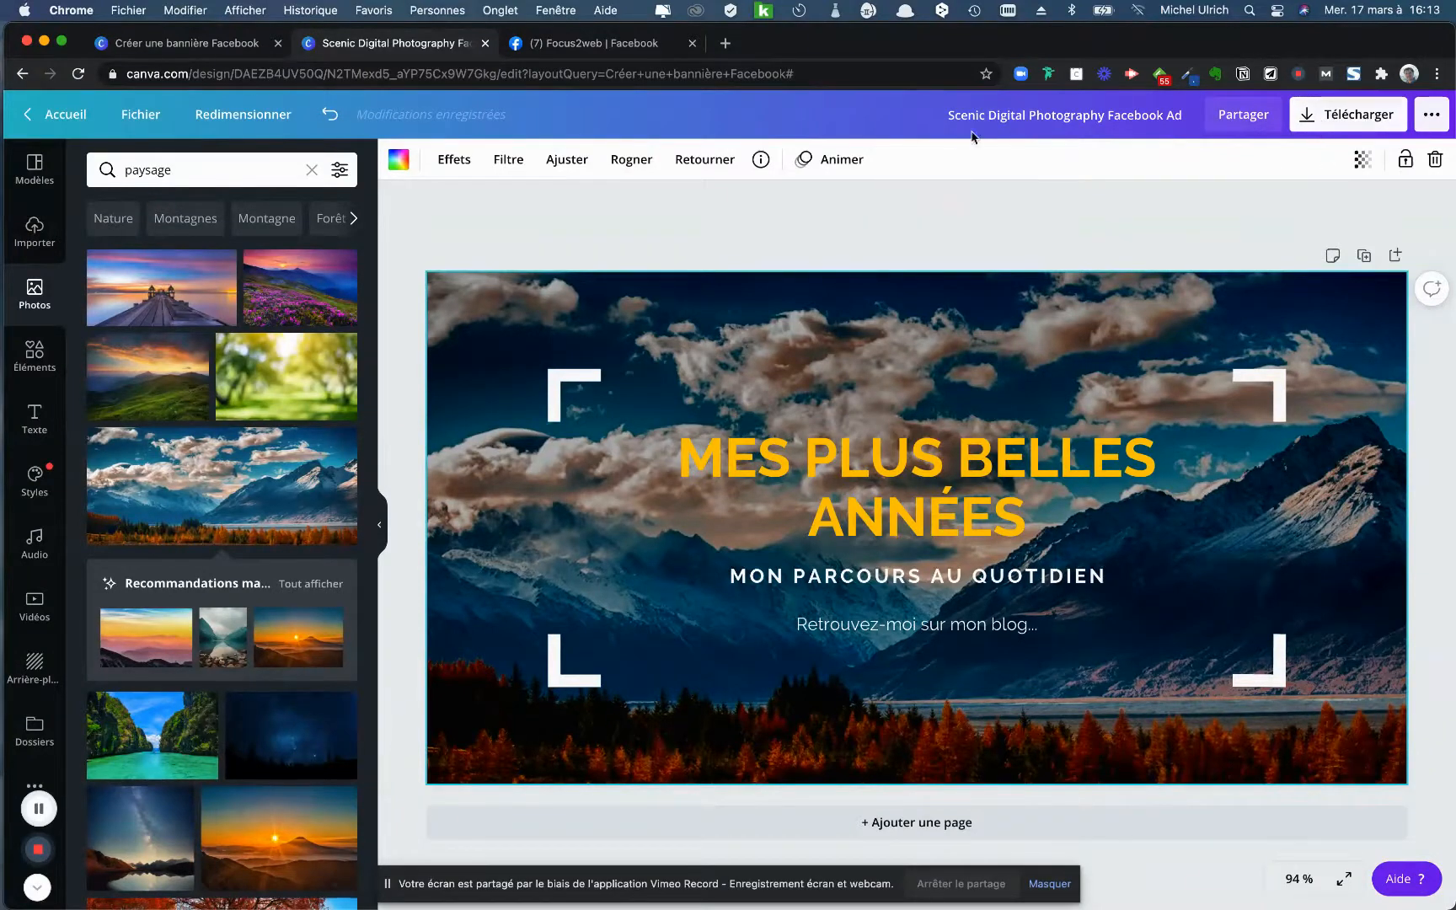
# - Rename the design as "Ma bannière Facebook - 1"
pyautogui.click(1003, 116)
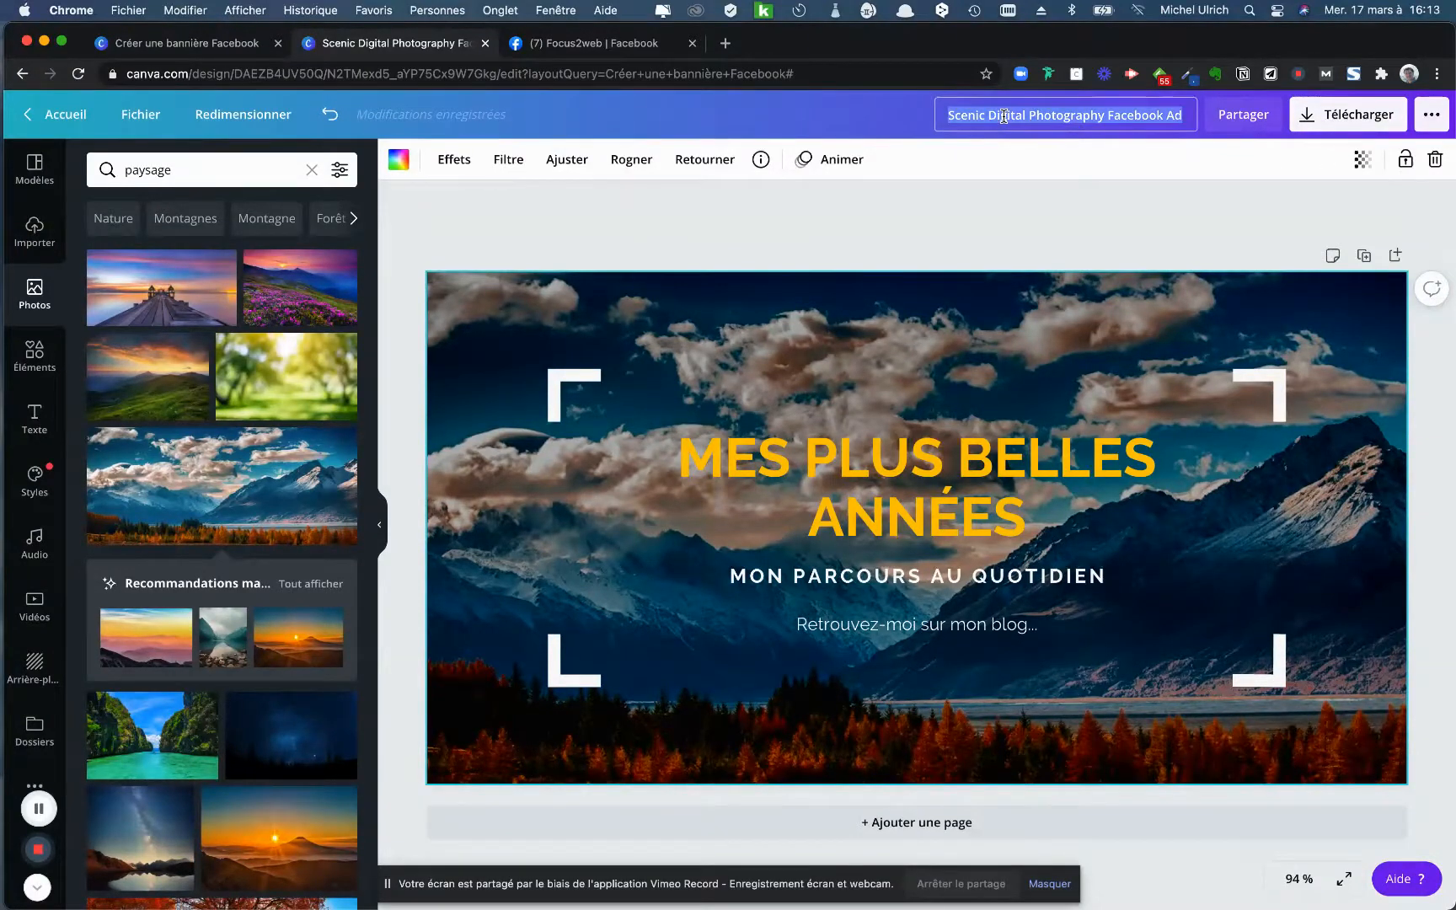
pyautogui.write('Ma banni')
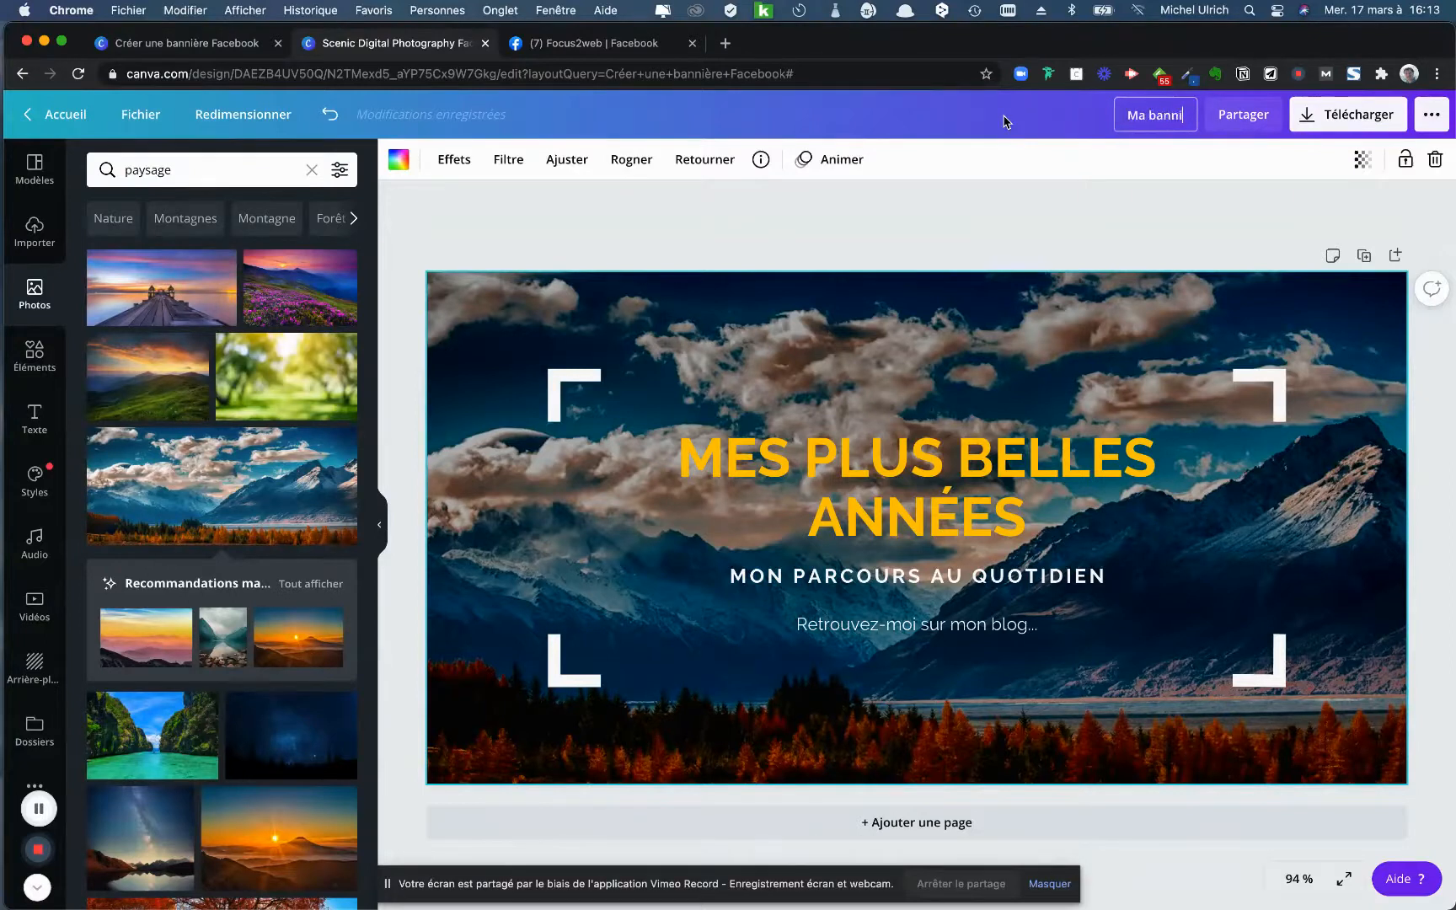
pyautogui.write('ère Facb')
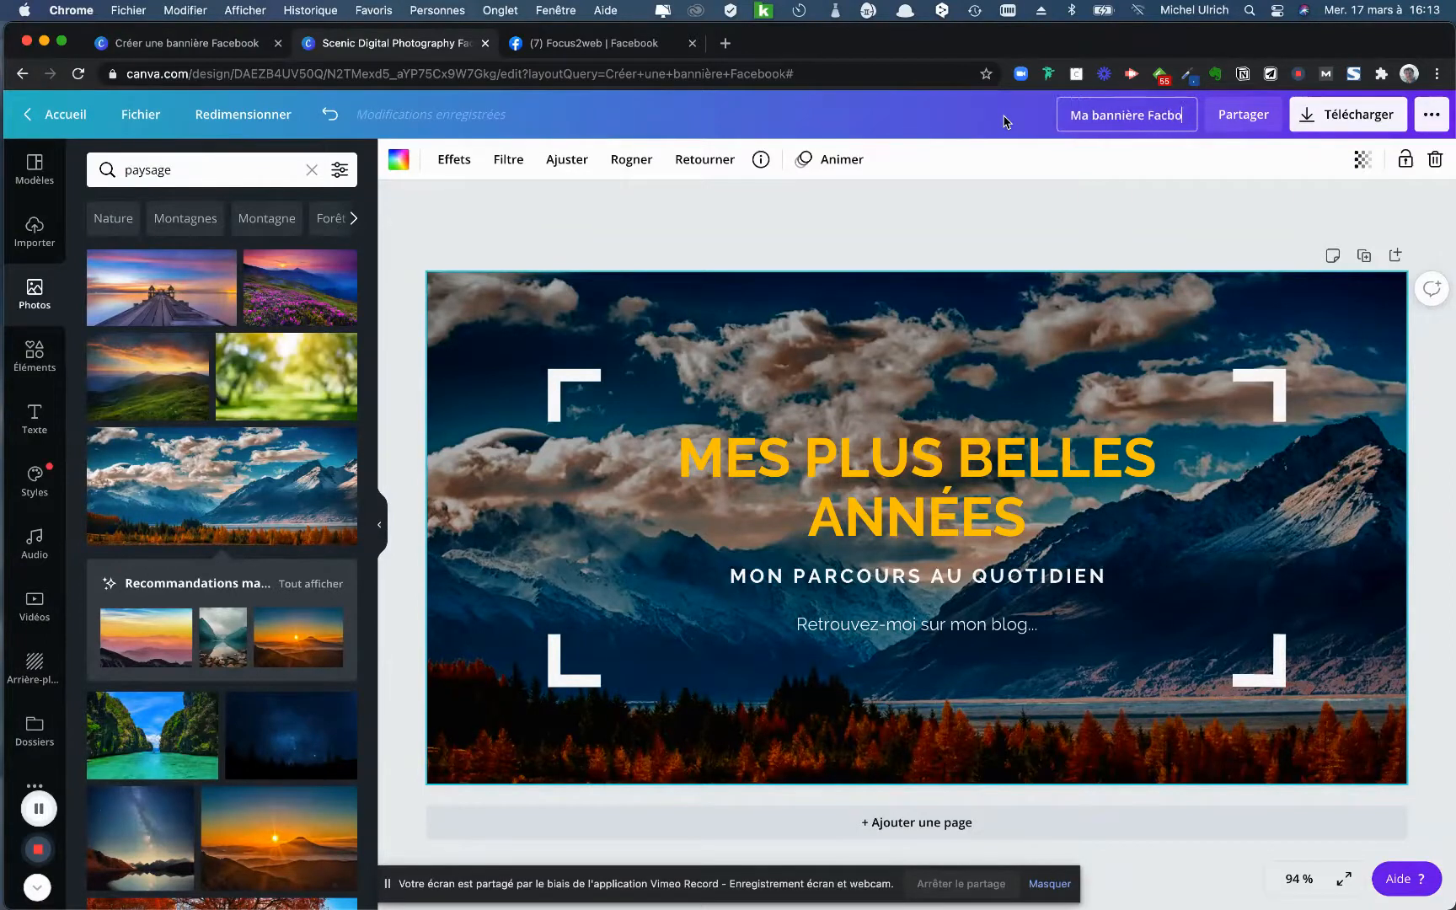
pyautogui.press('BackSpace')
pyautogui.write('ebook - 1')
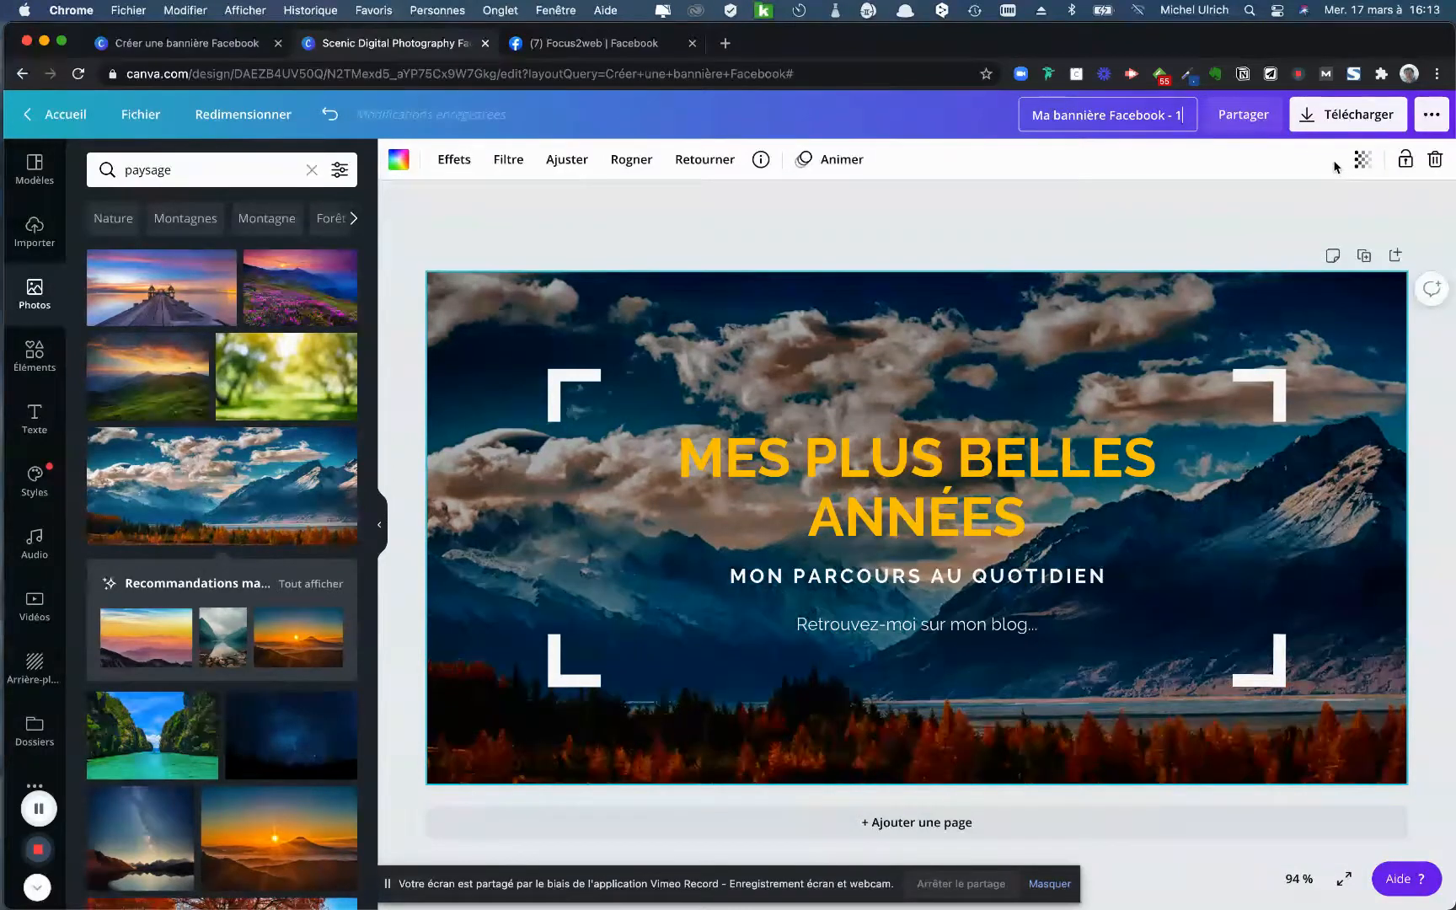
pyautogui.press('Return')
# - Download the banner as a PNG file, then close the confirmation and continue editing the design
pyautogui.click(1330, 123)
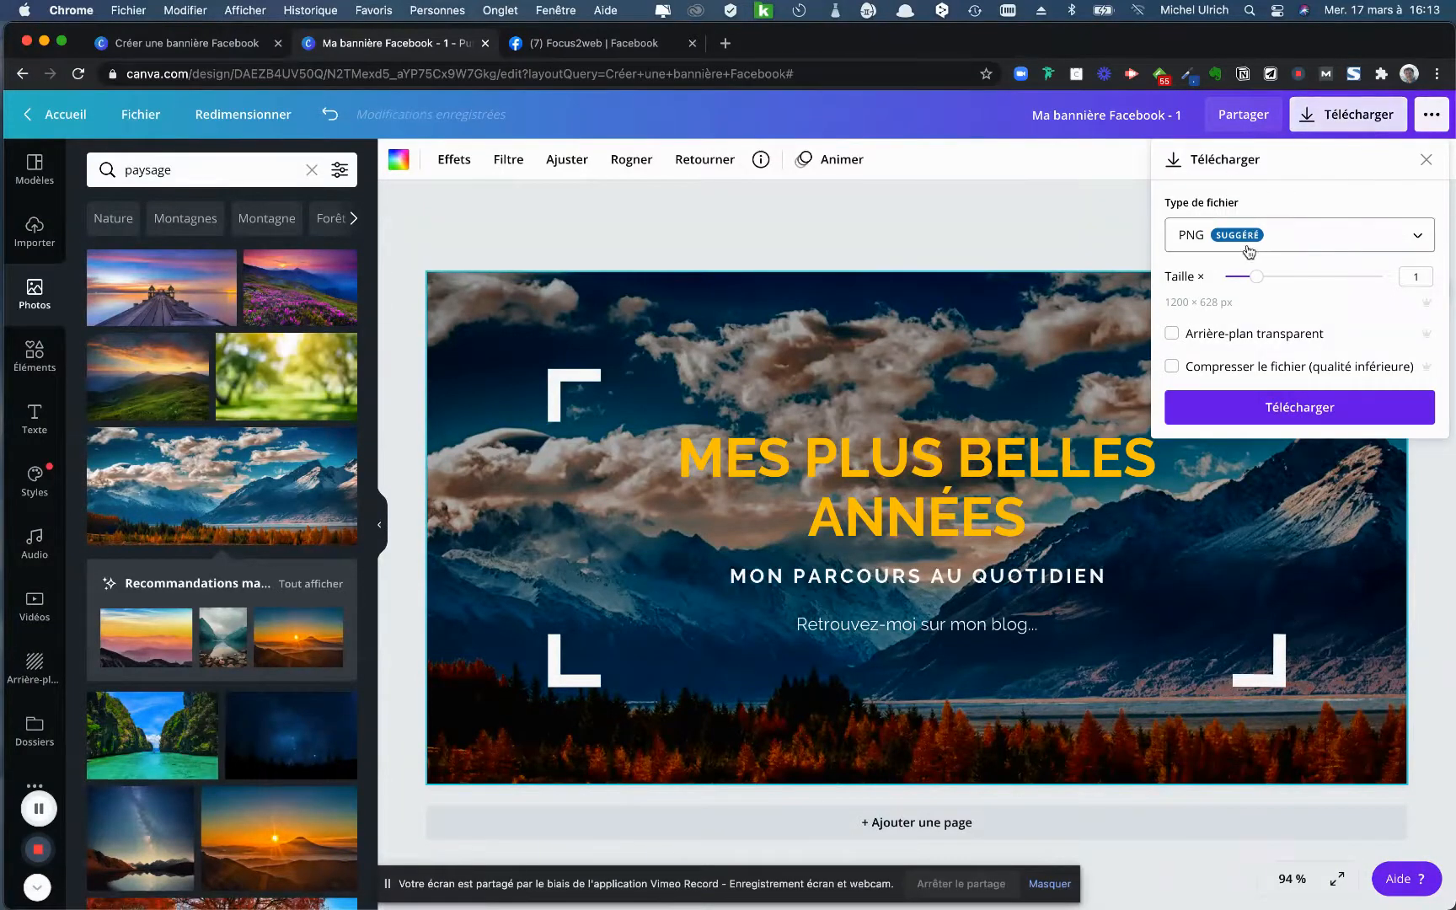
pyautogui.click(1308, 246)
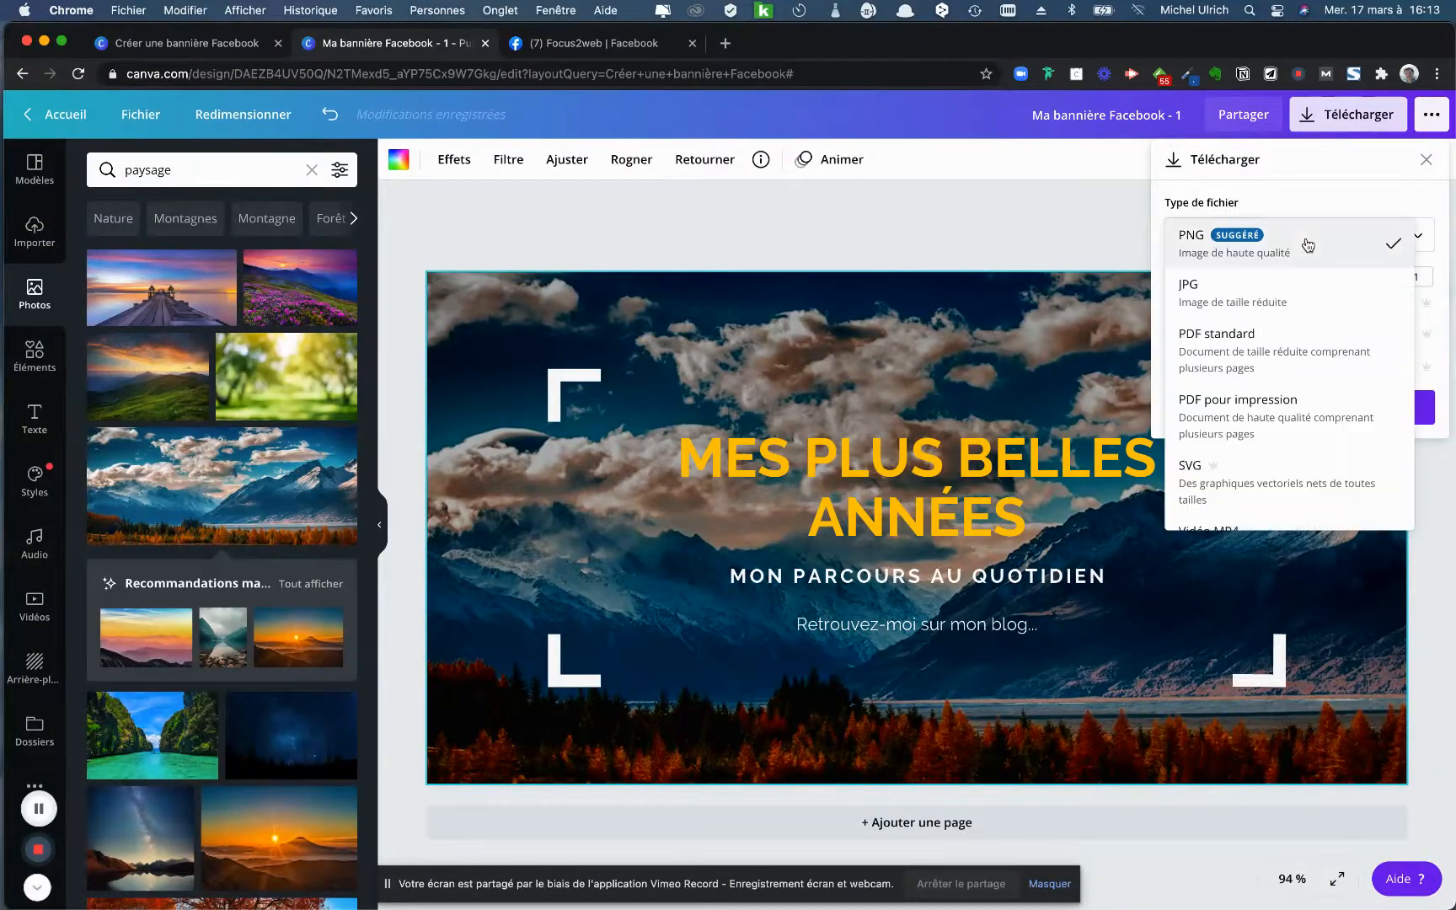
pyautogui.click(1230, 295)
pyautogui.click(1218, 249)
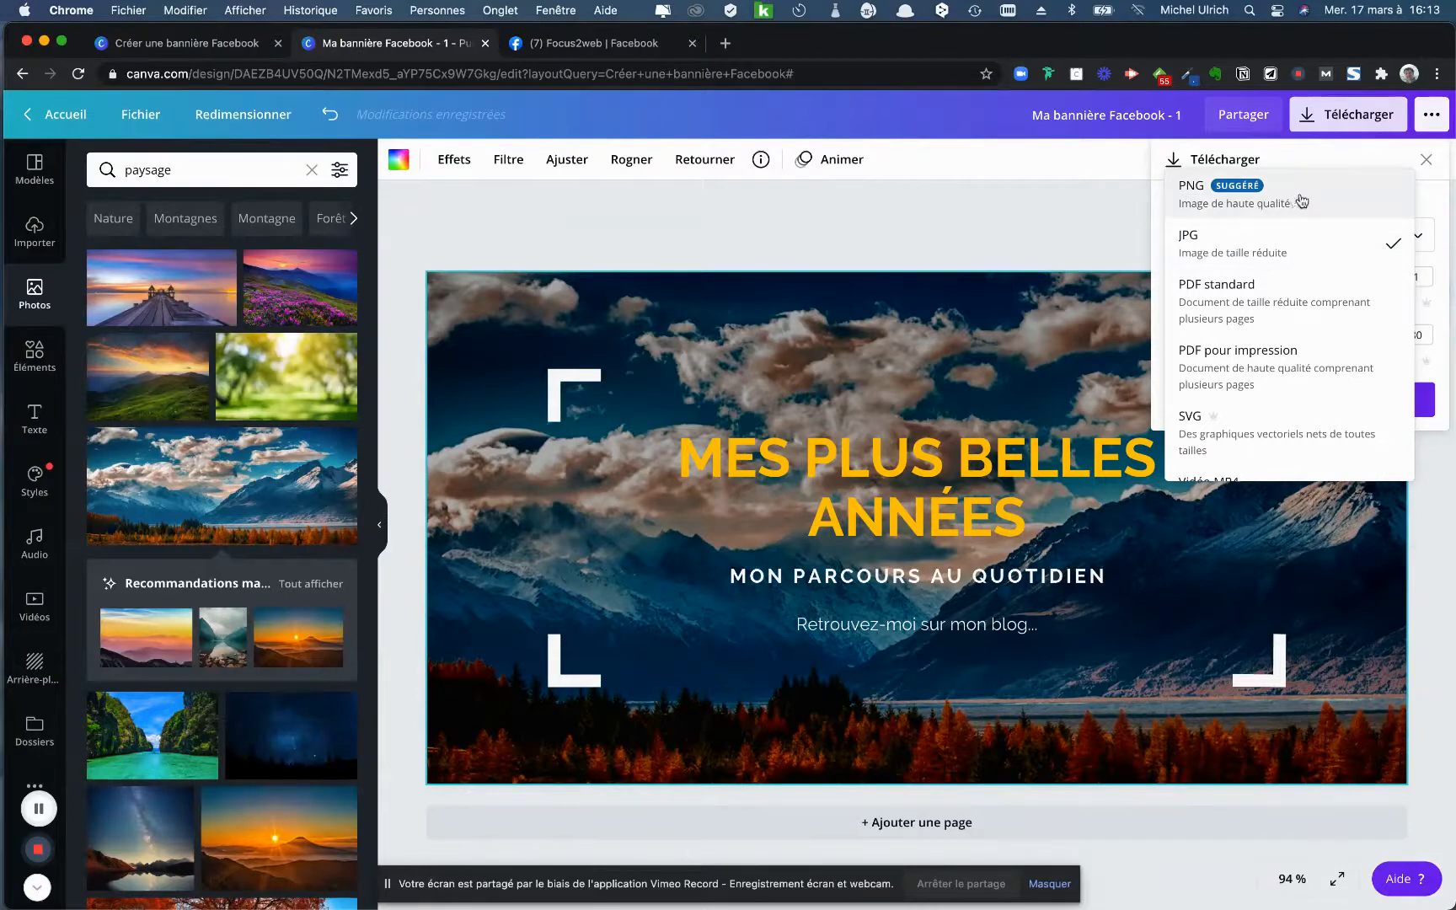
pyautogui.click(1301, 201)
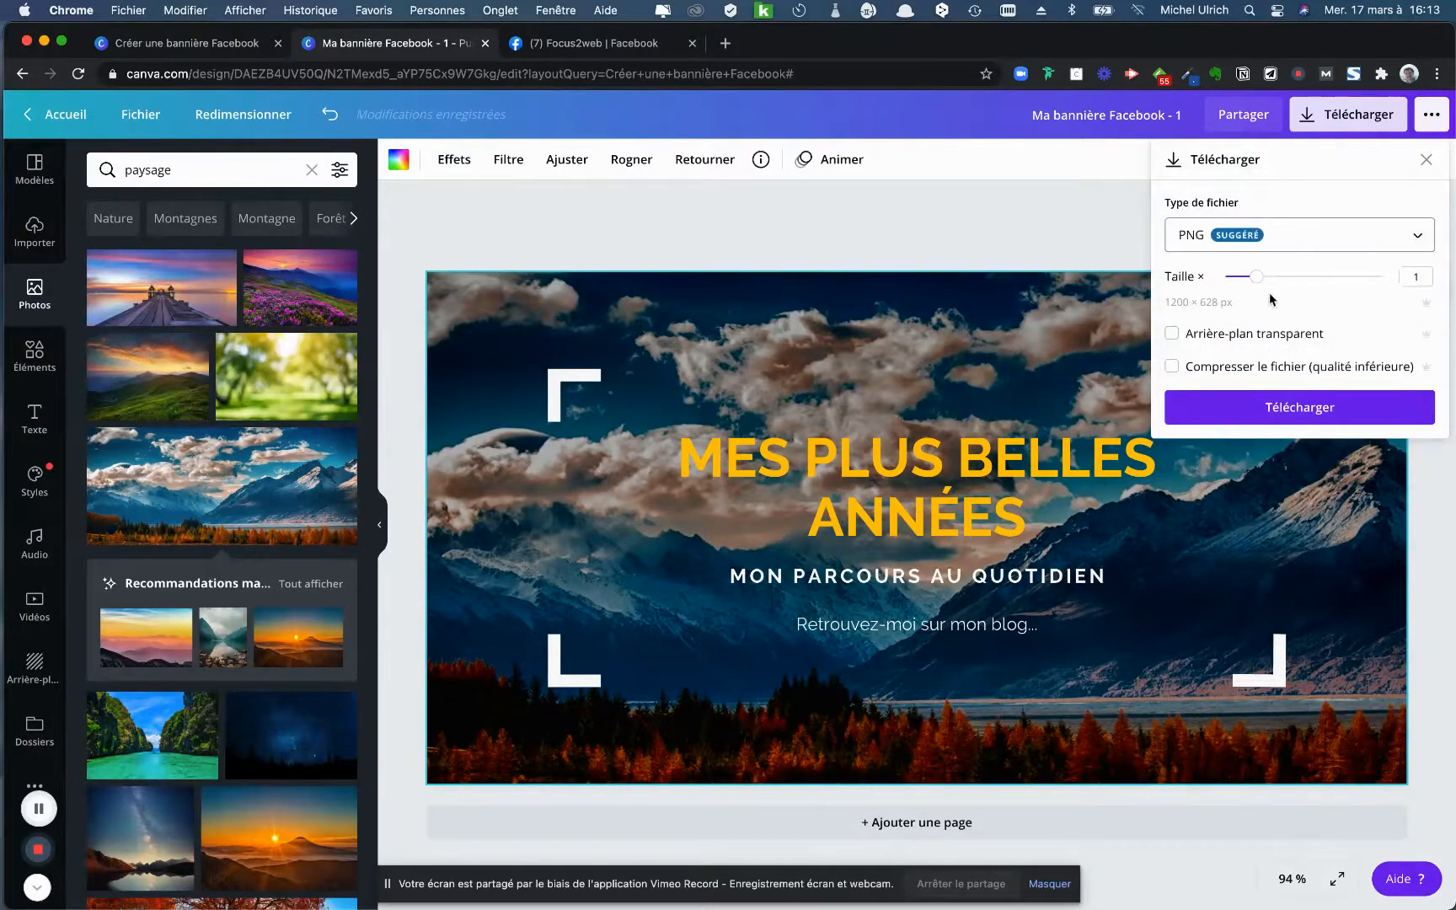
pyautogui.click(1301, 408)
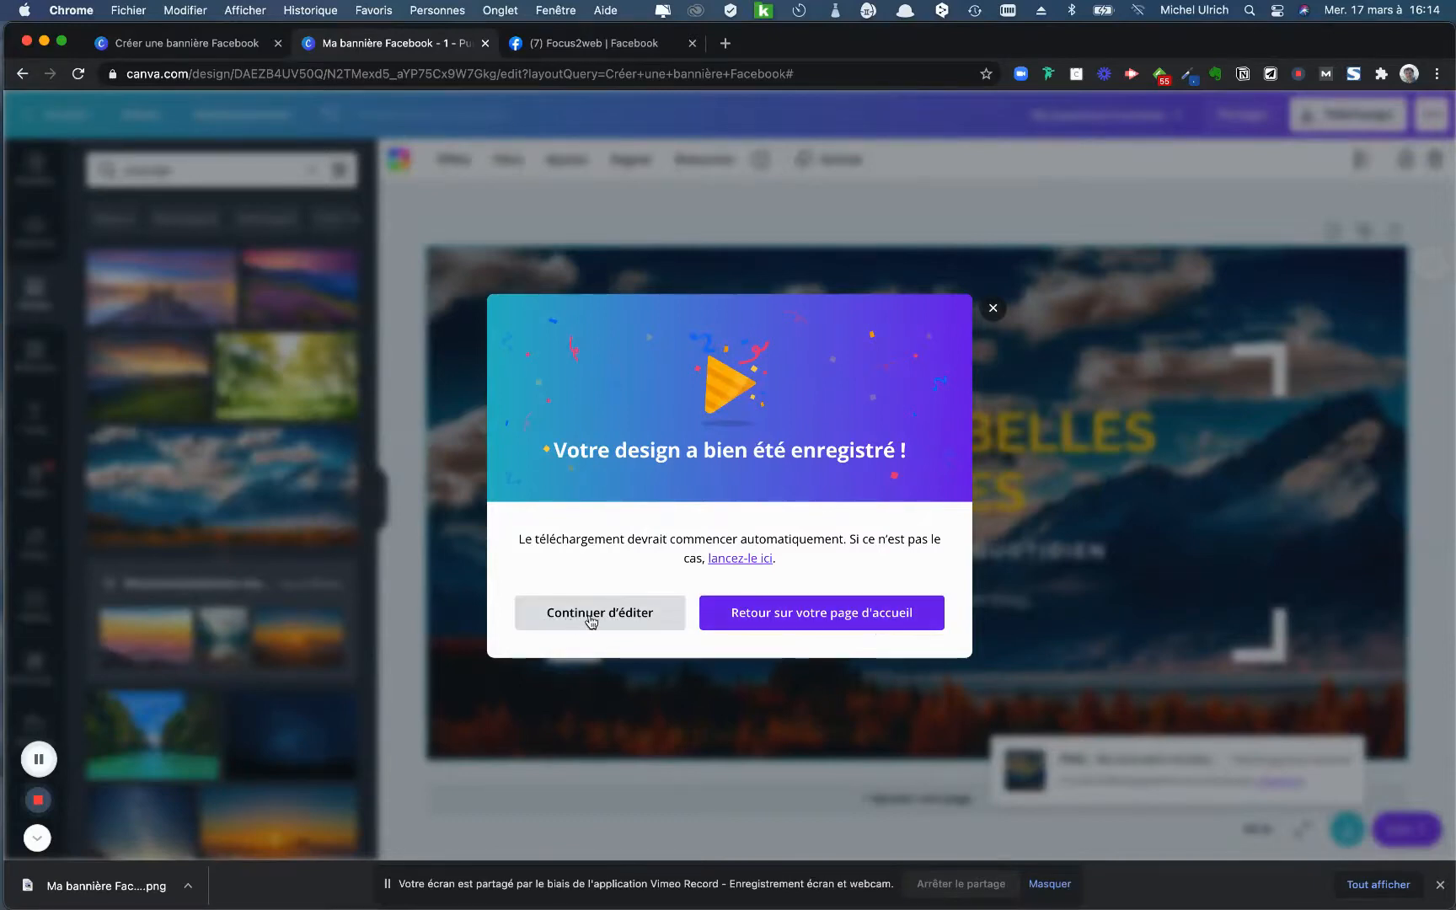
pyautogui.click(620, 613)
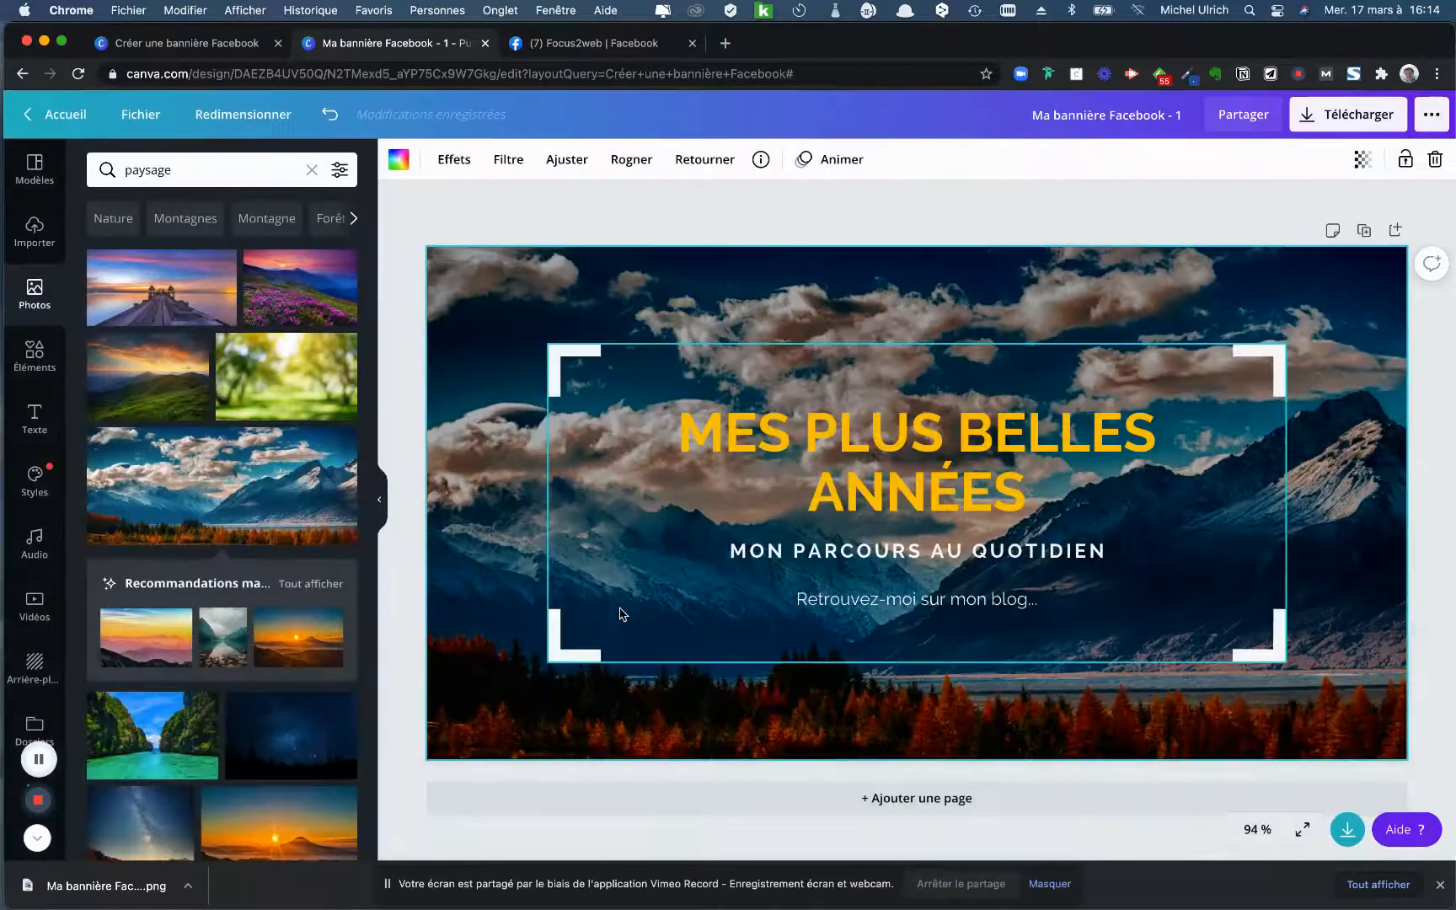
pyautogui.click(736, 218)
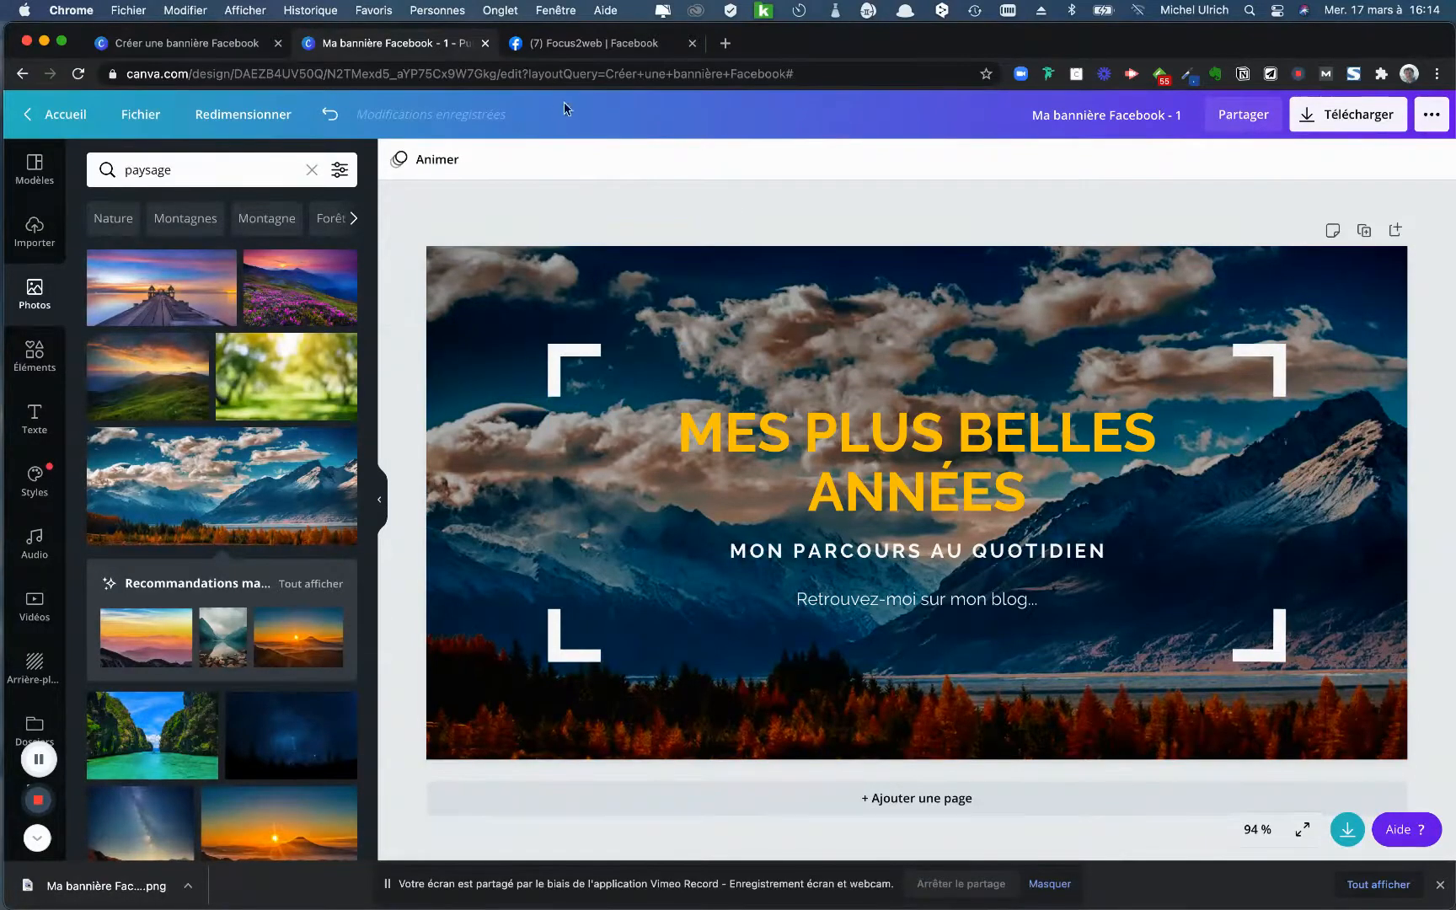
# - Switch to the Facebook page tab and upload "Ma bannière Facebook - 1.png" as the new cover photo, repositioning it
pyautogui.click(617, 49)
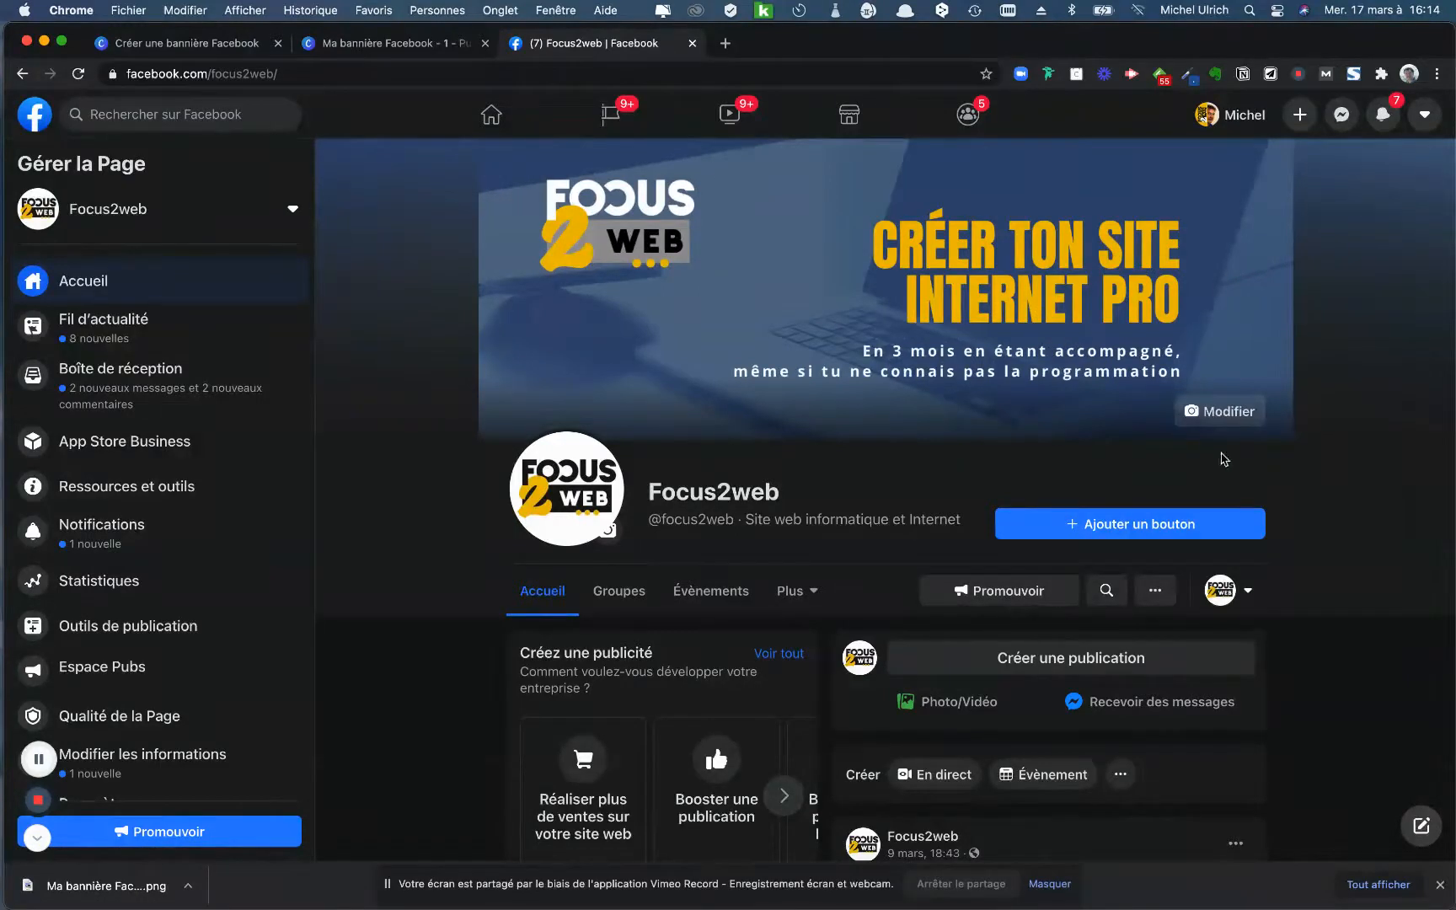
pyautogui.click(1203, 413)
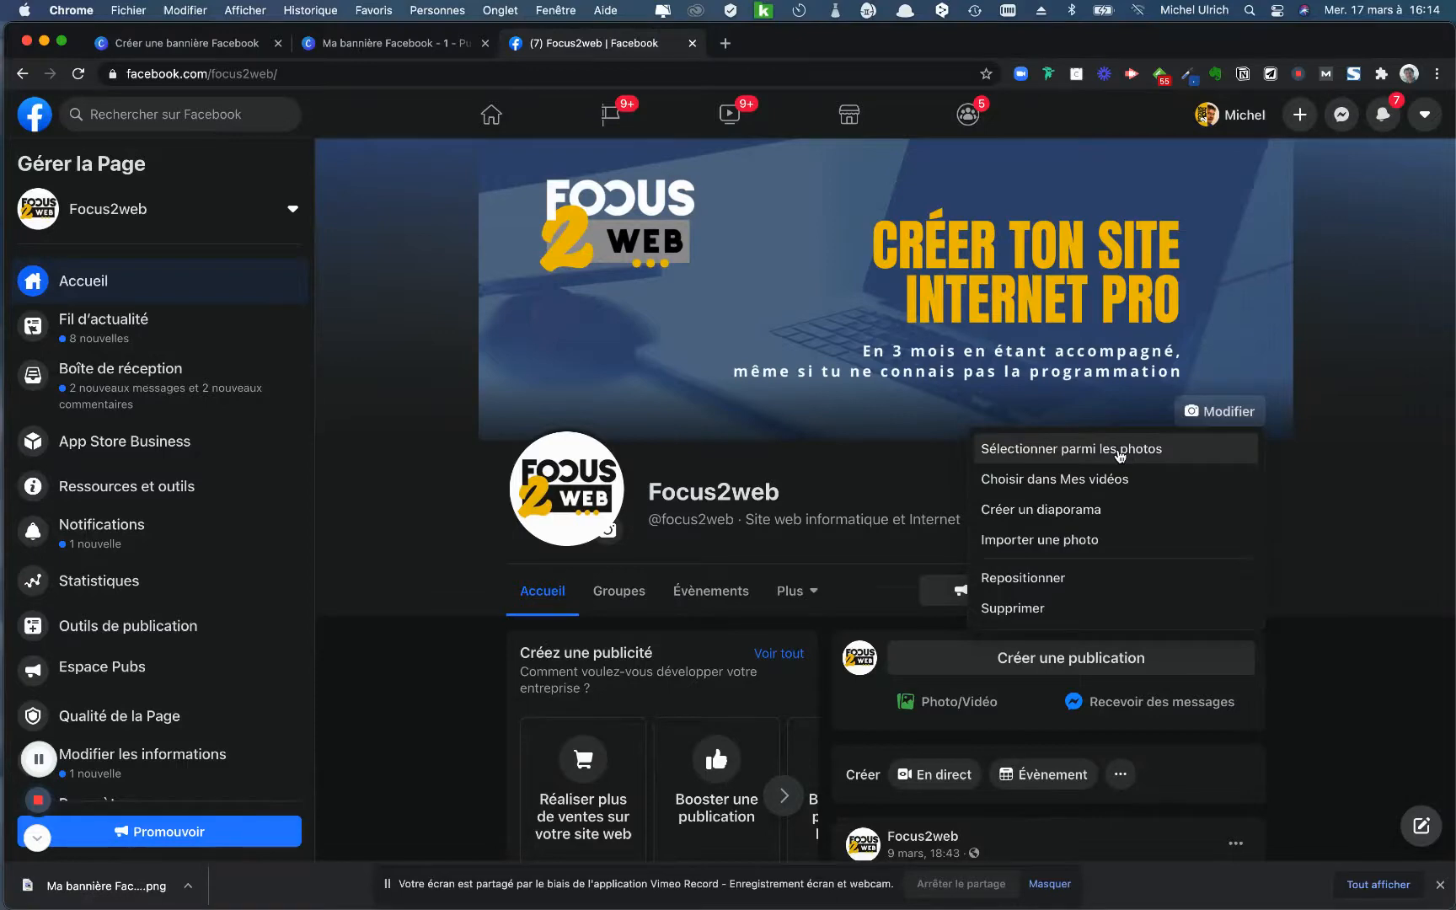
pyautogui.click(1055, 541)
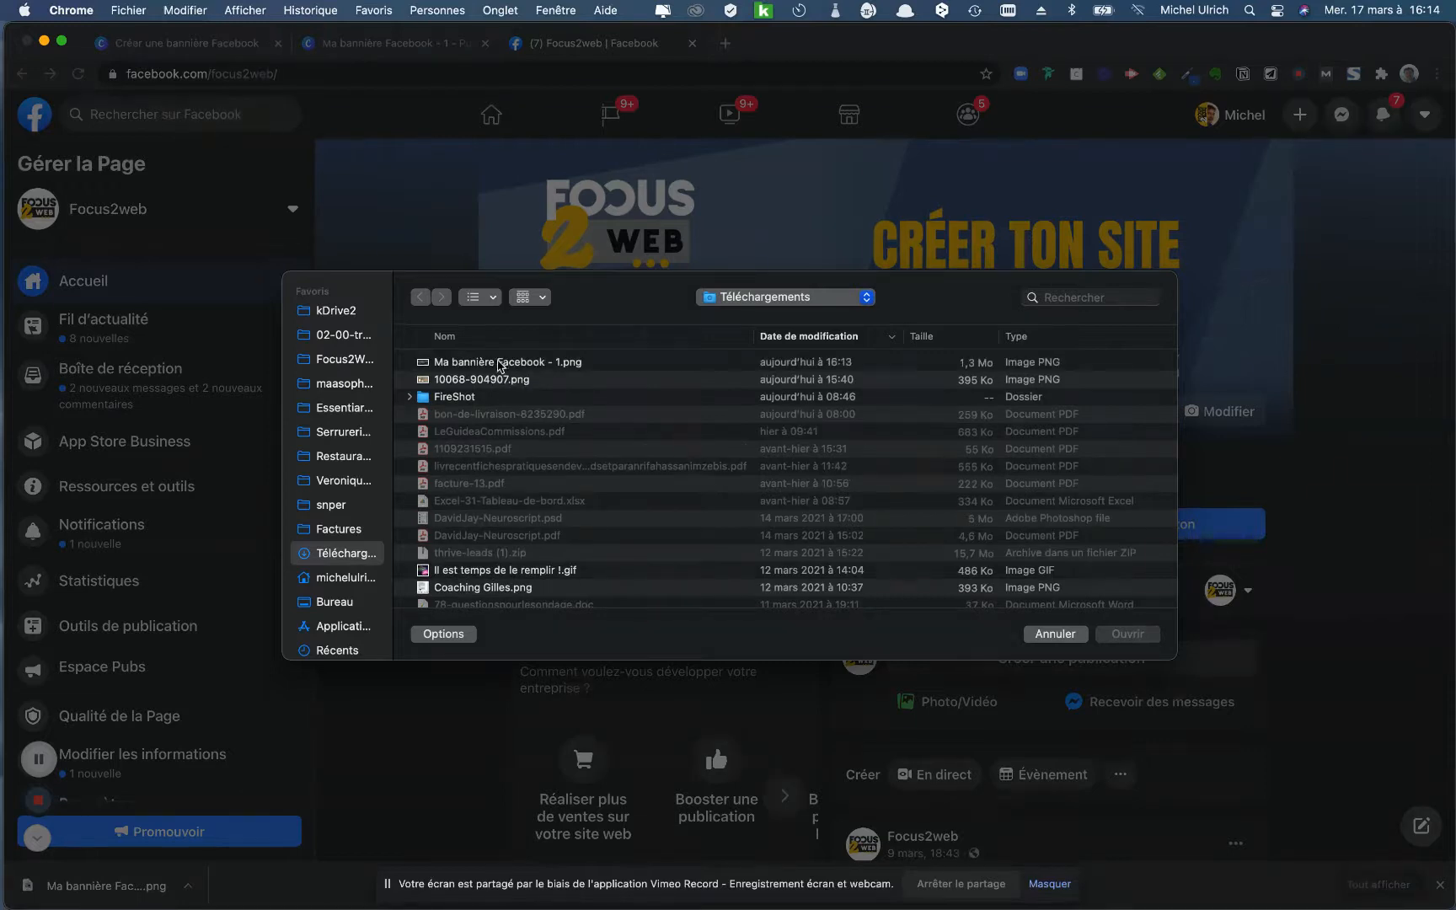
pyautogui.click(501, 364)
pyautogui.click(1129, 634)
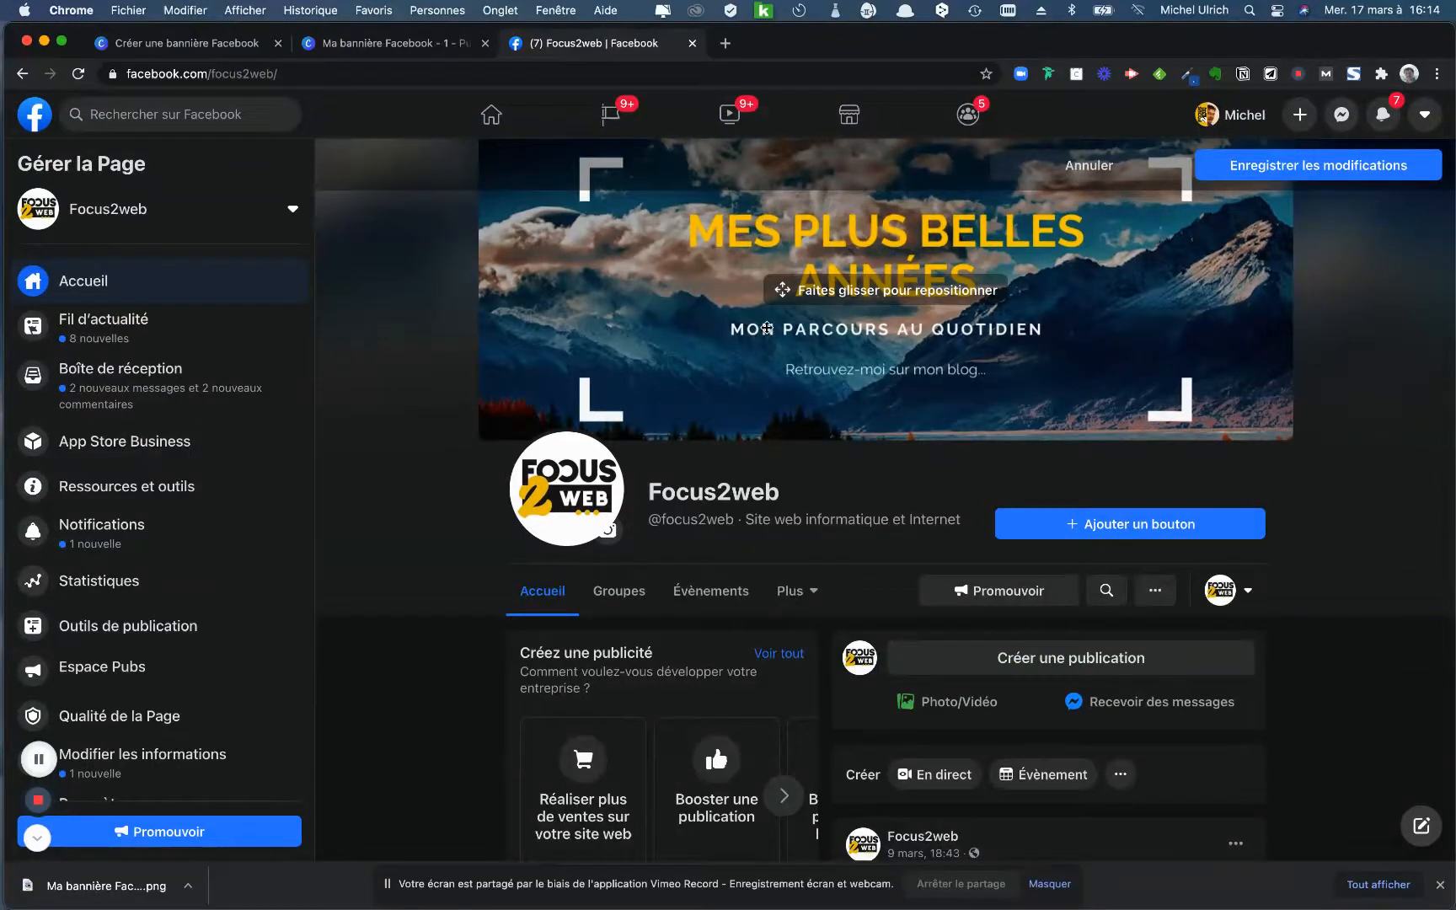
pyautogui.moveTo(769, 323)
pyautogui.mouseDown()
pyautogui.moveTo(771, 337)
pyautogui.moveTo(775, 309)
pyautogui.moveTo(775, 323)
pyautogui.mouseUp()
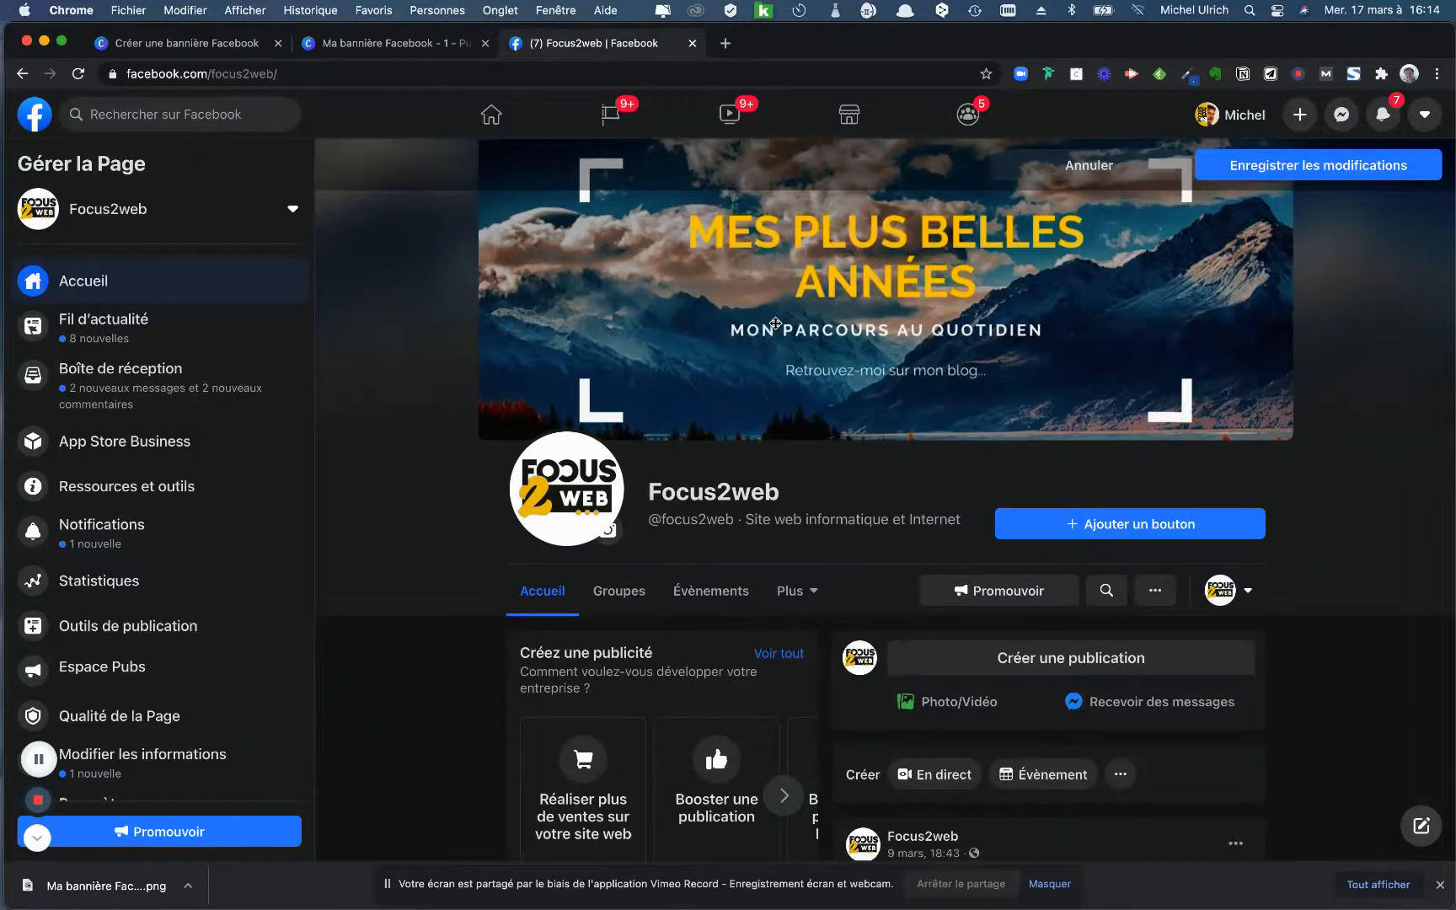